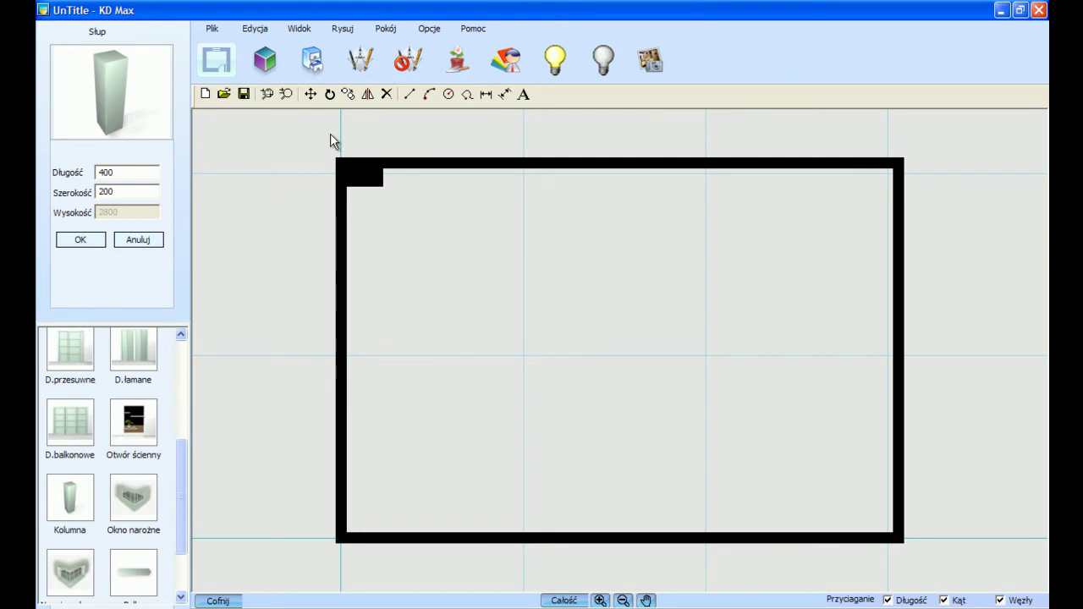
- Open the room with the column in 3D using the "Czerwona" kitchen style
click(265, 61)
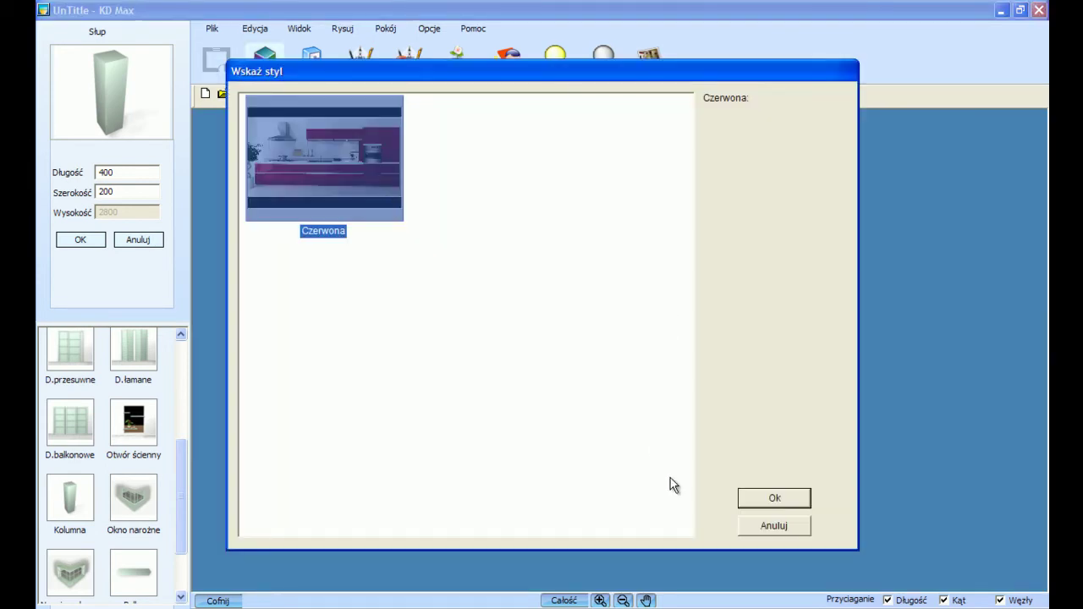
click(761, 497)
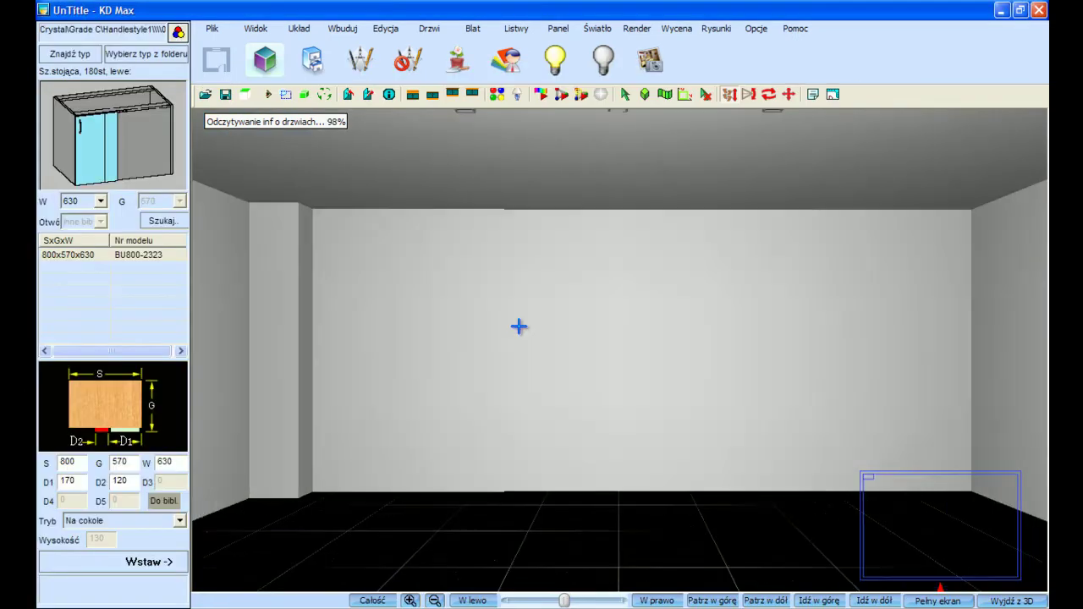
drag(518, 325, 518, 311)
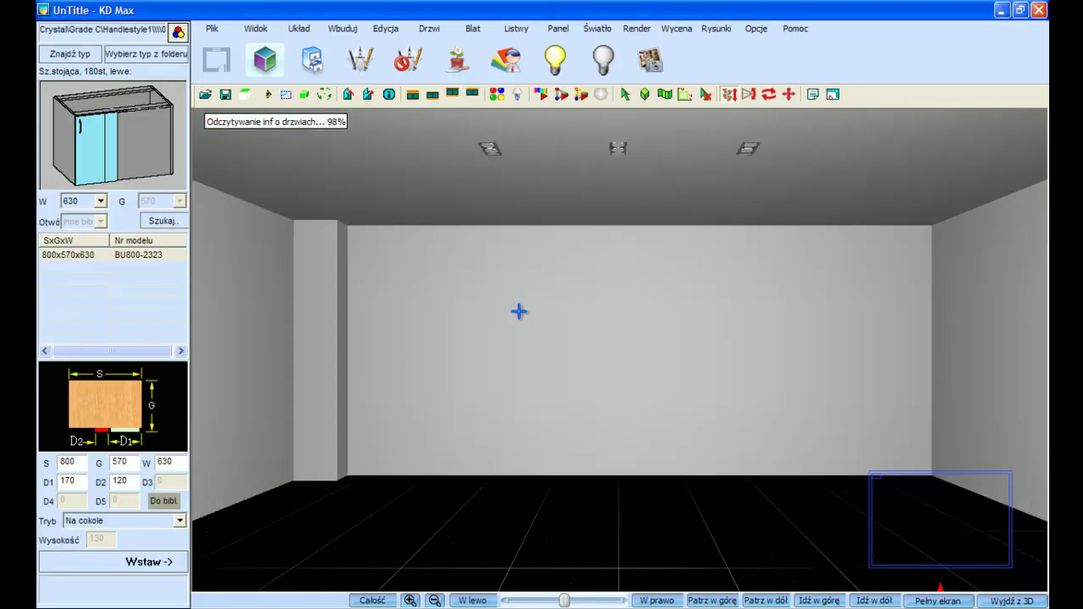
- Draw a 30 mm diameter horizontal pipe about 4400 mm long, low on the wall that has the column
click(306, 29)
click(303, 122)
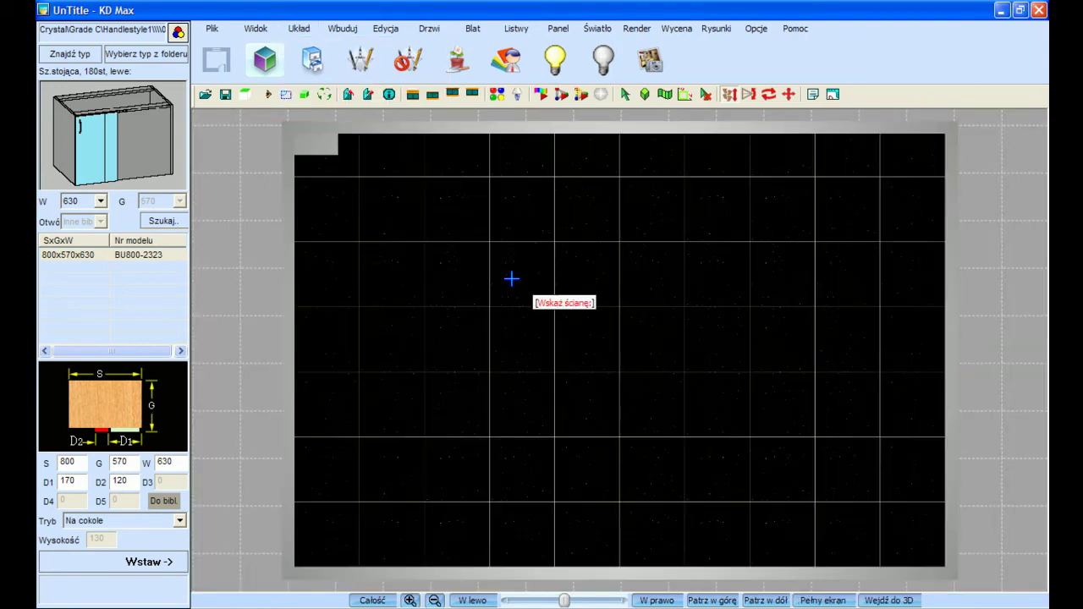
click(494, 131)
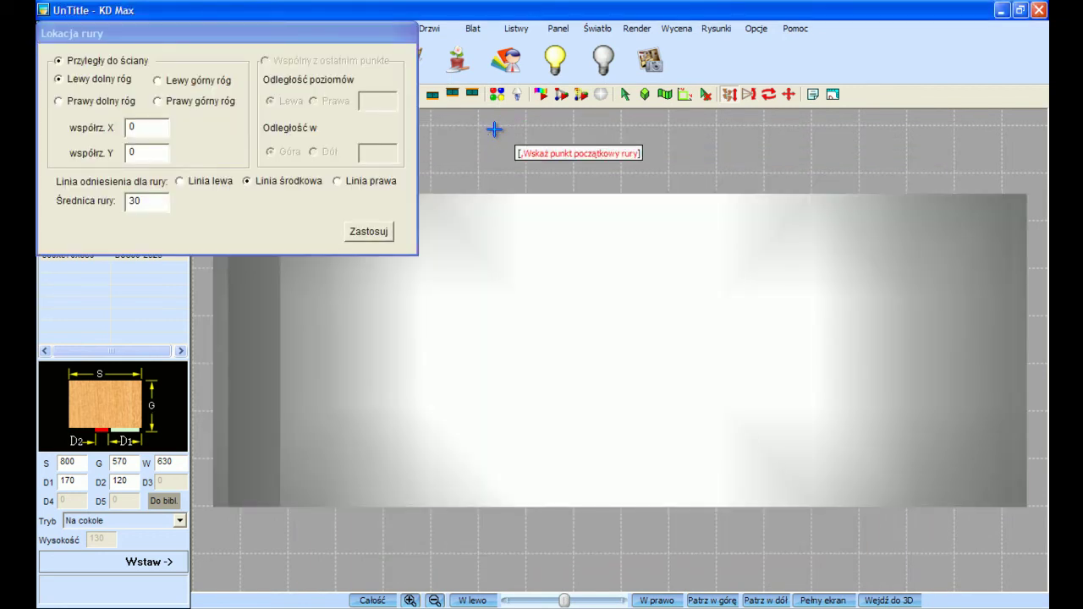
click(1011, 464)
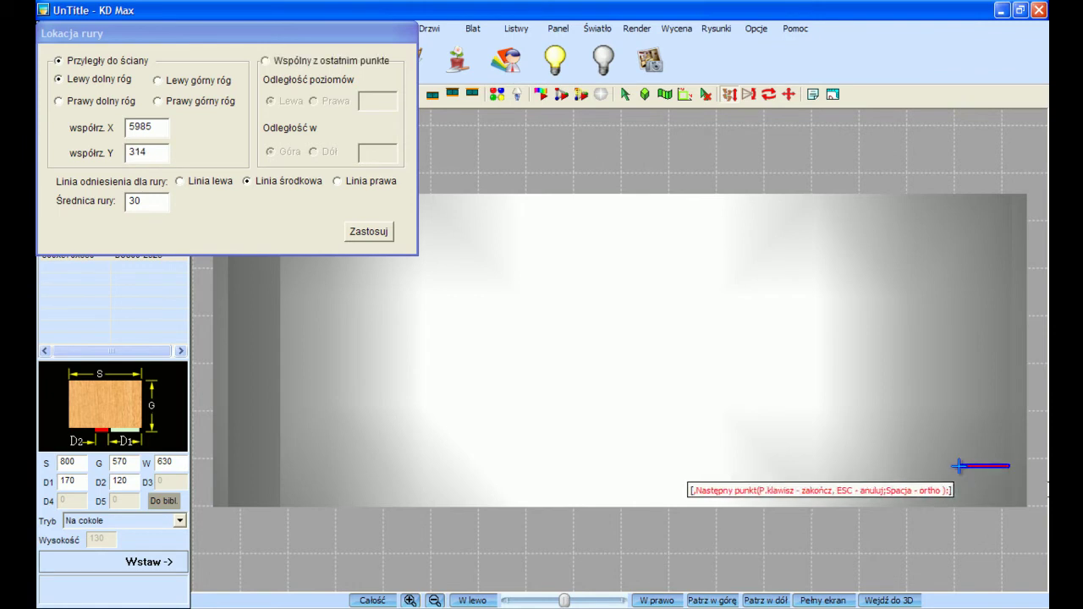
click(778, 455)
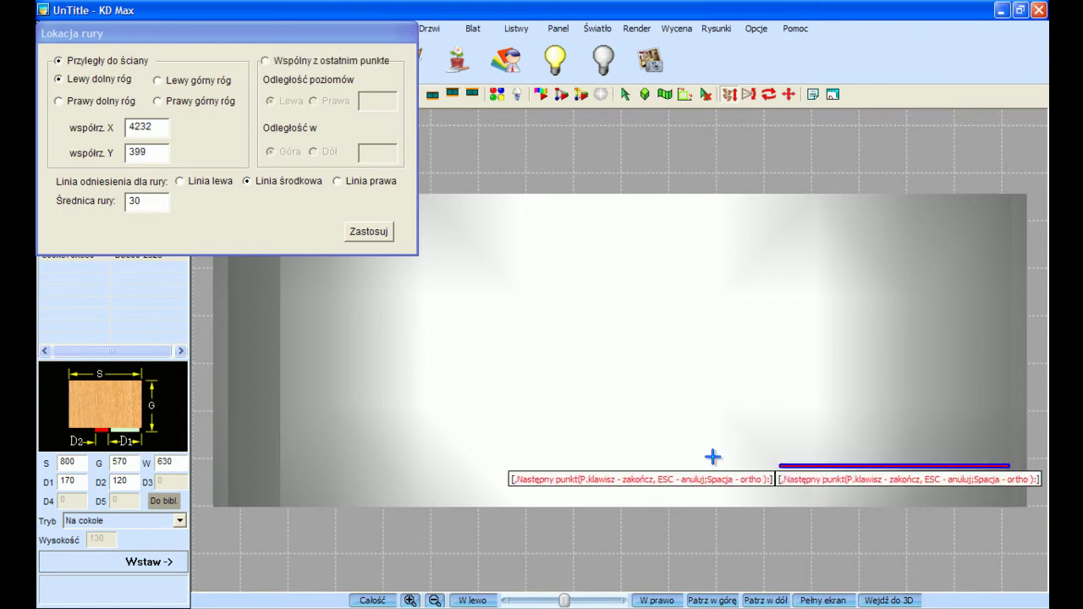
right_click(435, 458)
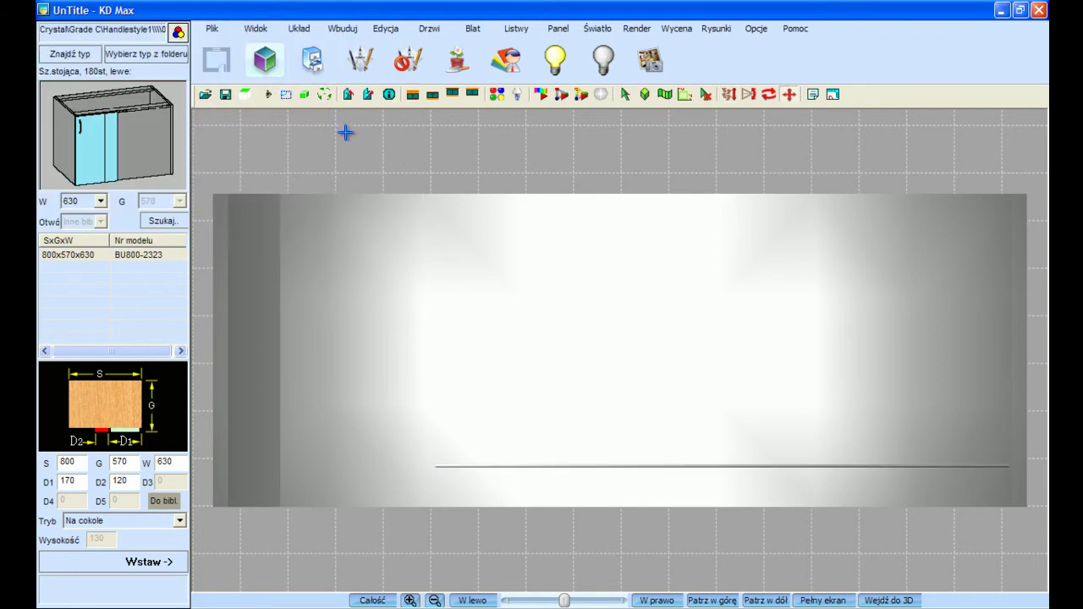
- Return to the 3D room and cover the whole pipe with a type A casing, 5 mm gap and 5 mm panel thickness
click(325, 95)
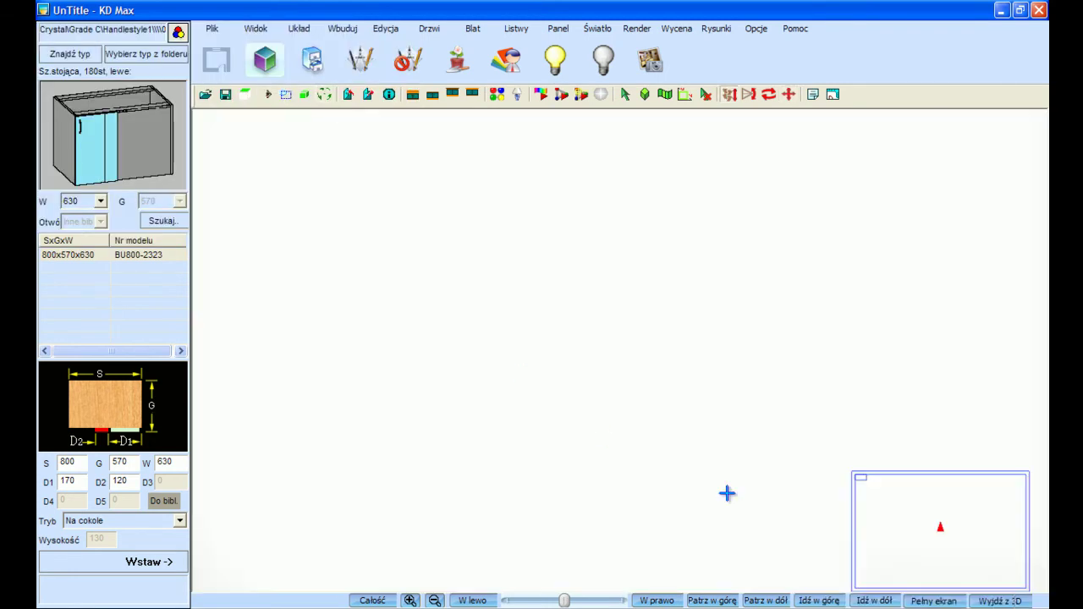
click(936, 579)
click(936, 555)
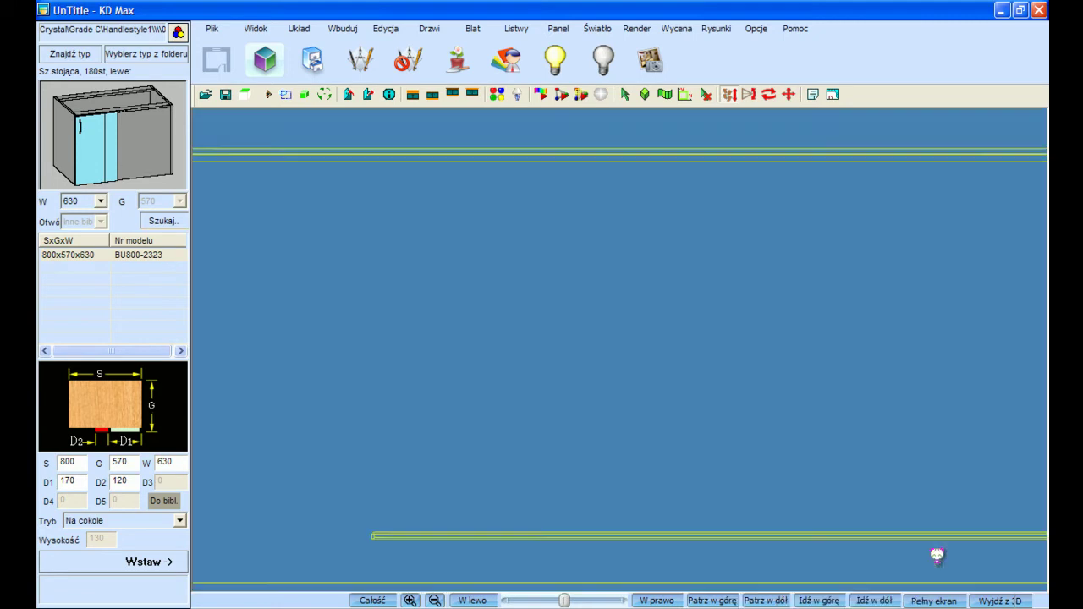
scroll(643, 433, down, 1)
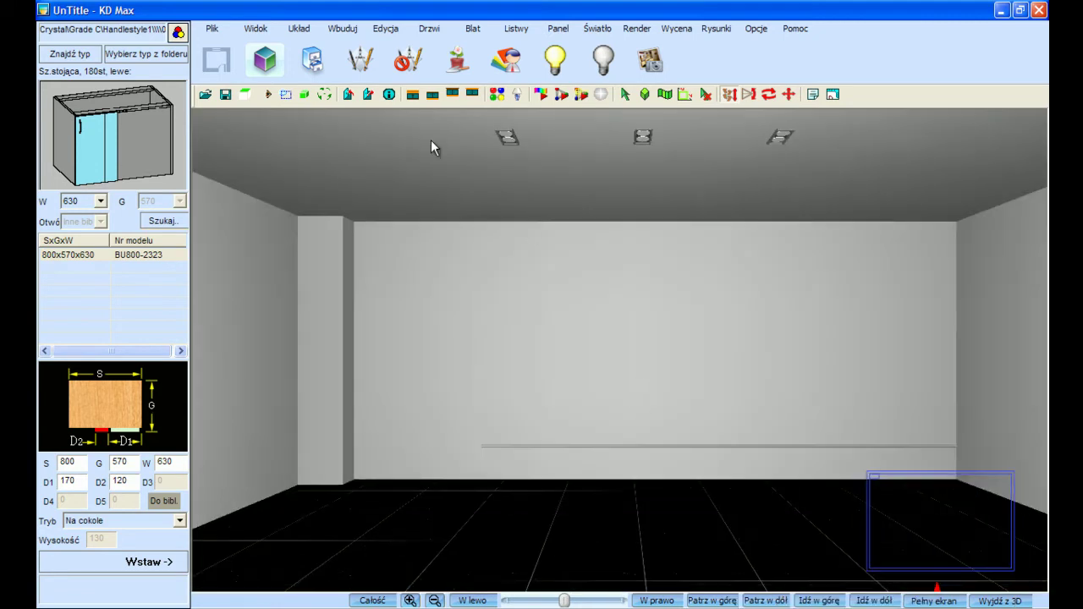
click(300, 29)
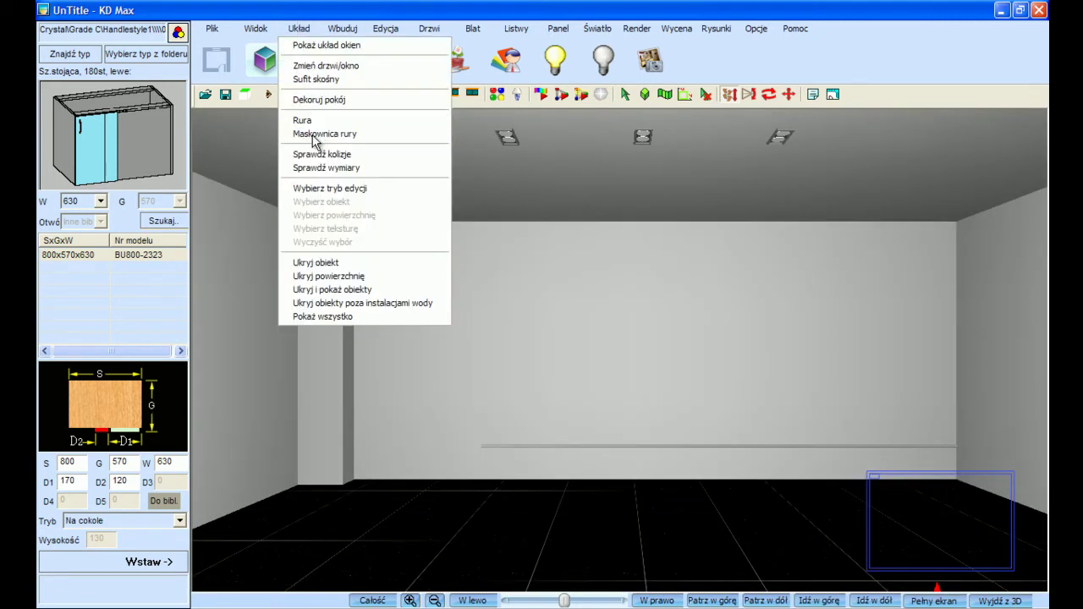
click(533, 445)
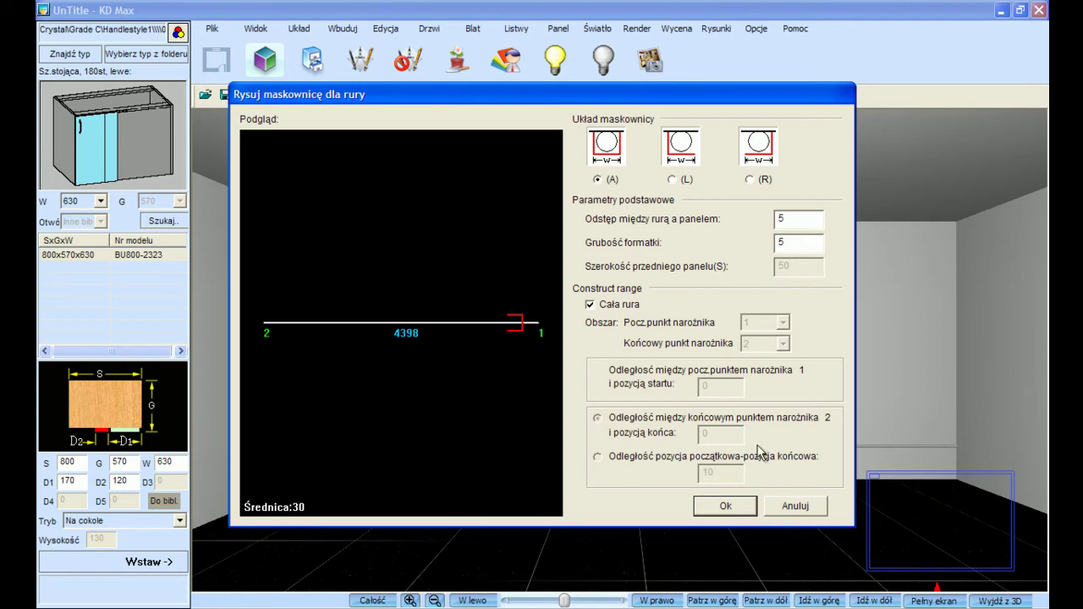
click(728, 506)
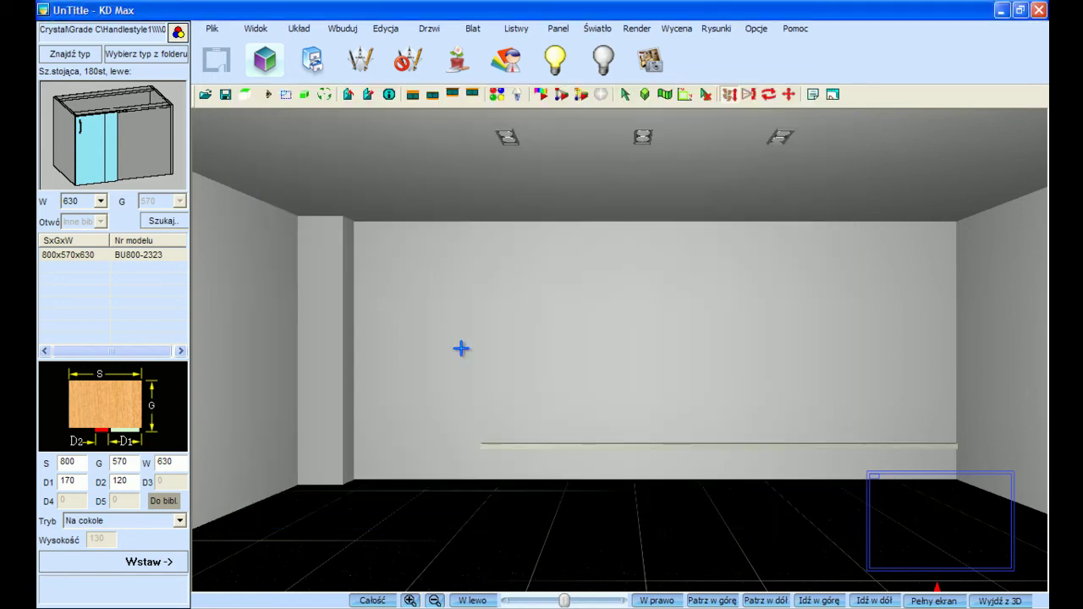
- Insert a left-hand one-door base cabinet, model F60-1L, size 600x580x720, beside the column
click(67, 54)
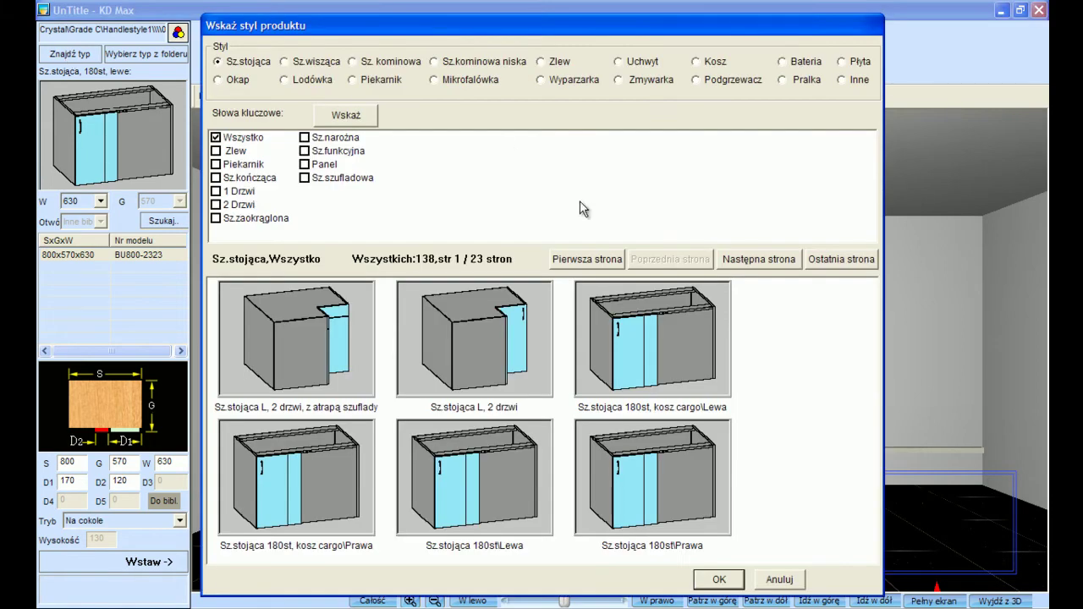
click(774, 260)
click(774, 260)
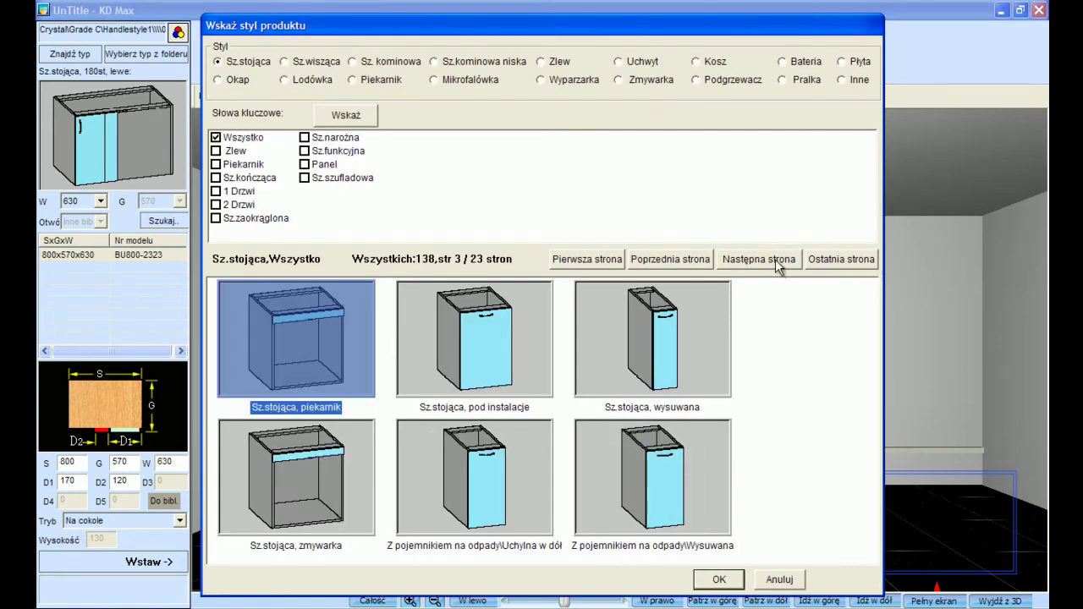
click(774, 260)
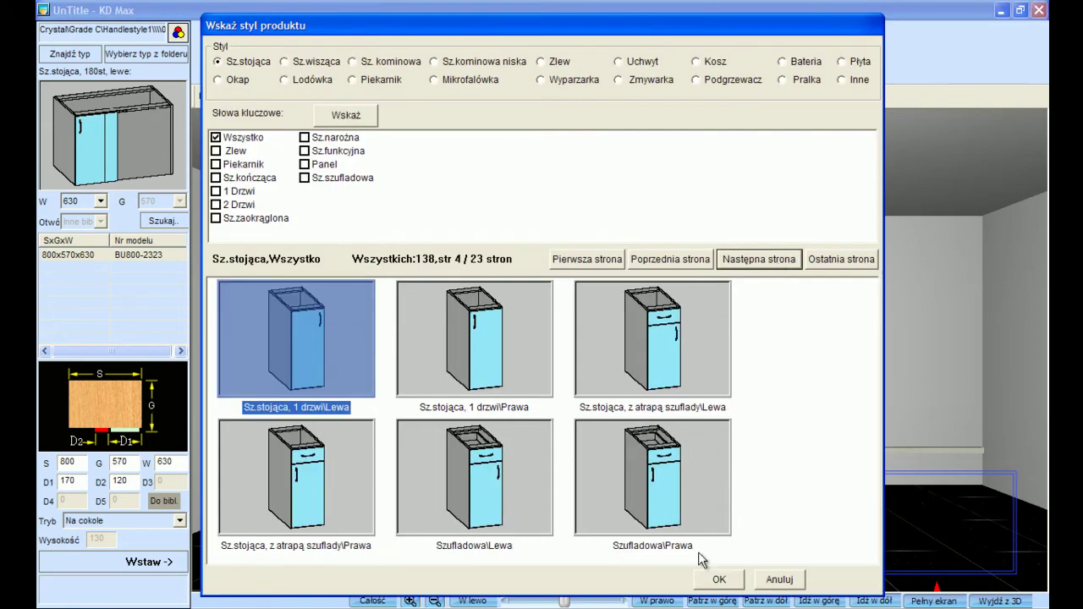
click(719, 579)
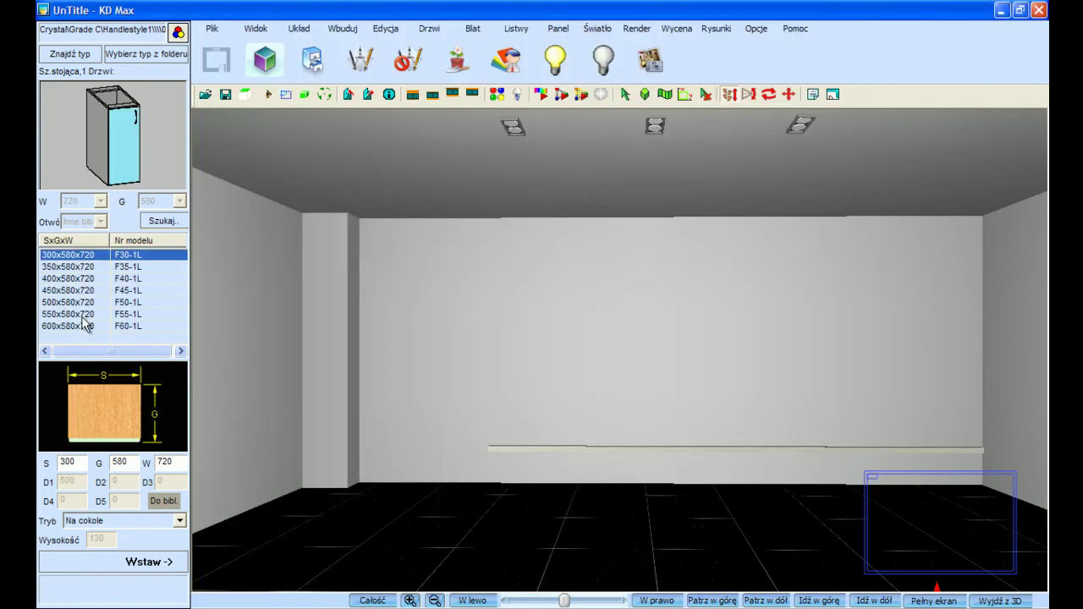
click(118, 327)
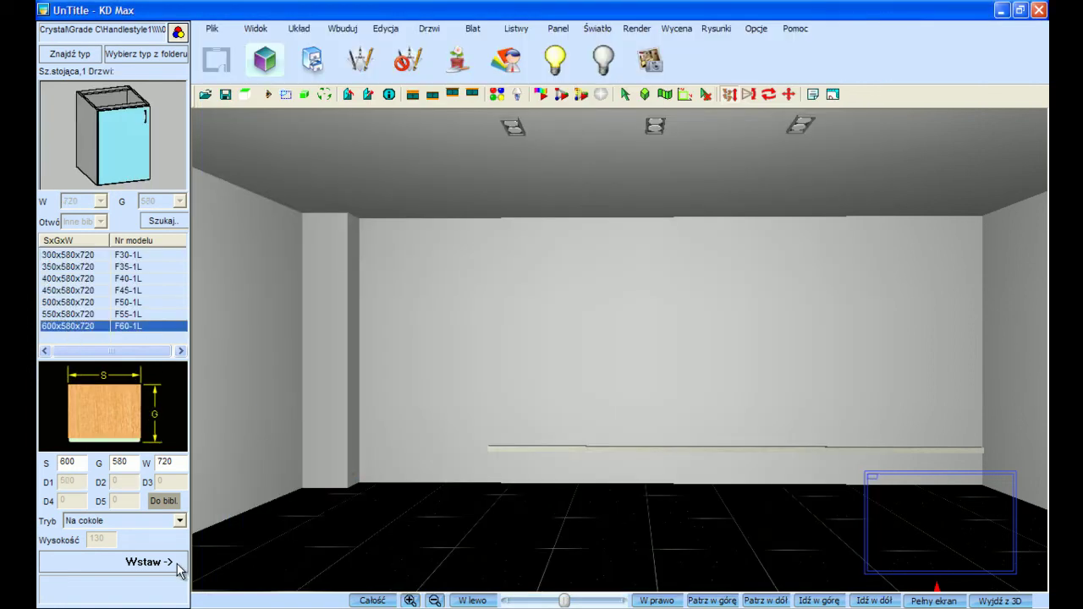
click(148, 561)
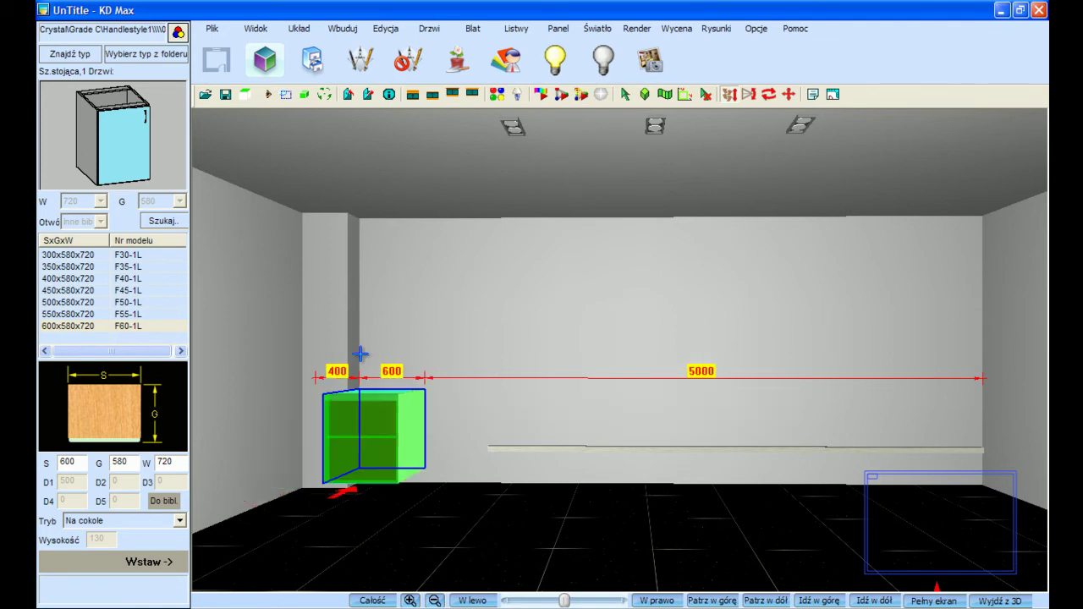
click(371, 439)
- Move the base cabinet 400 mm left against the side wall, in front of the column
right_click(370, 439)
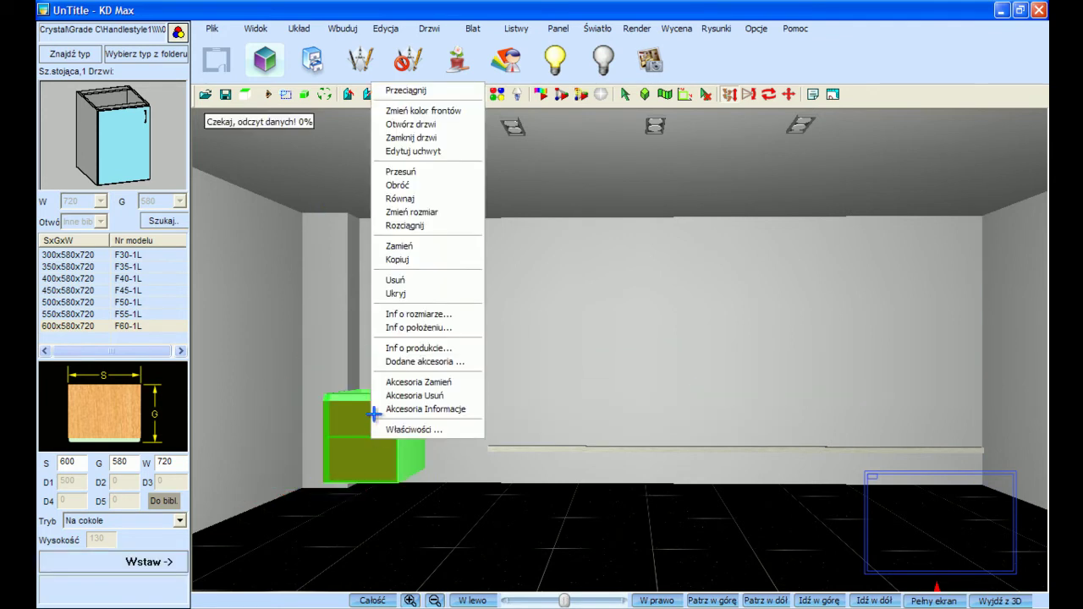
click(398, 174)
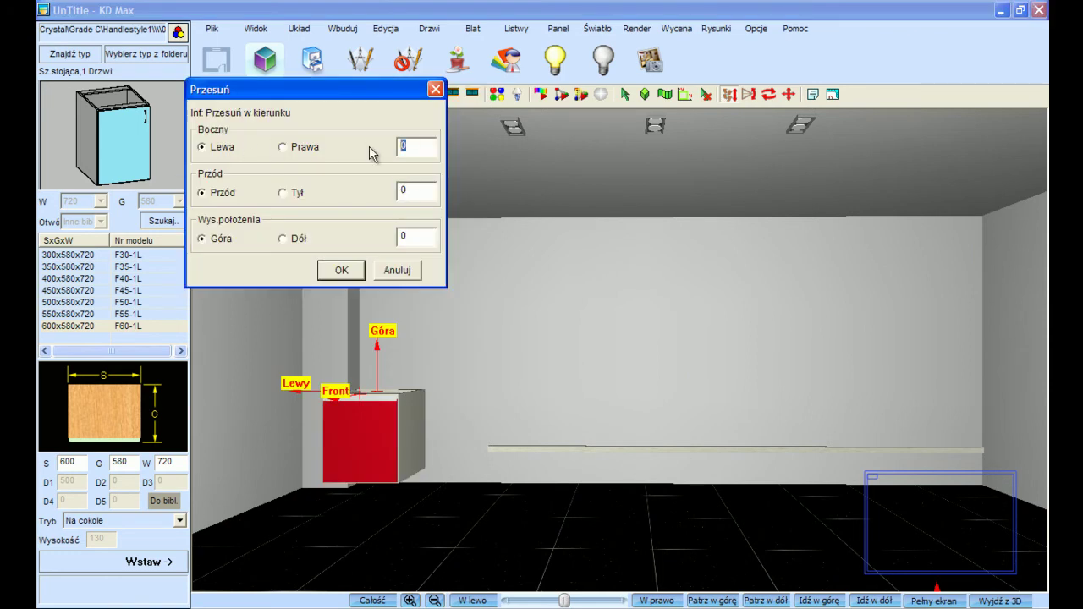
click(353, 276)
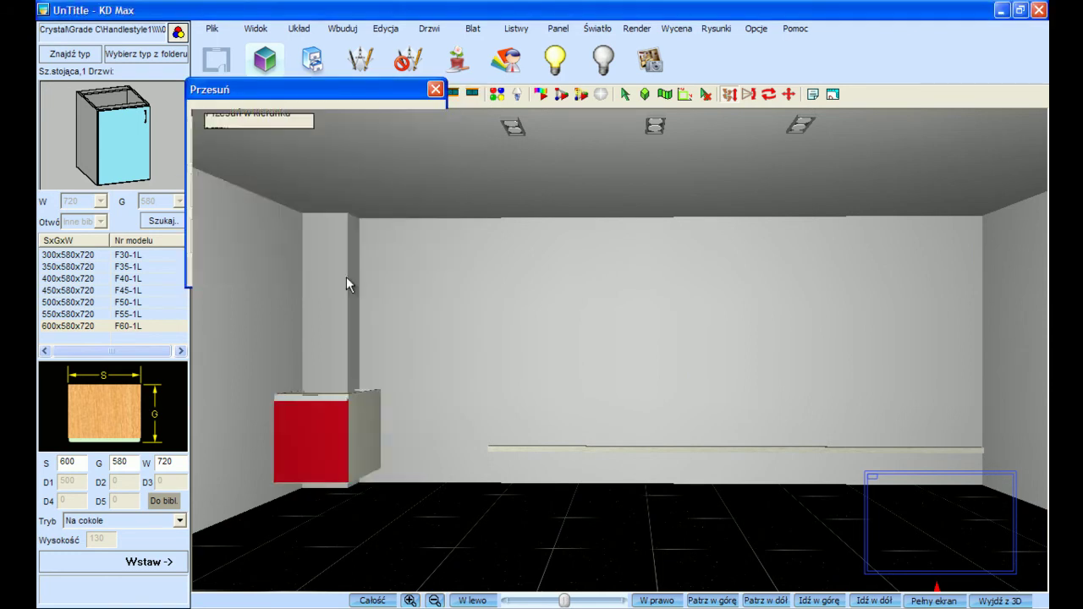
click(397, 269)
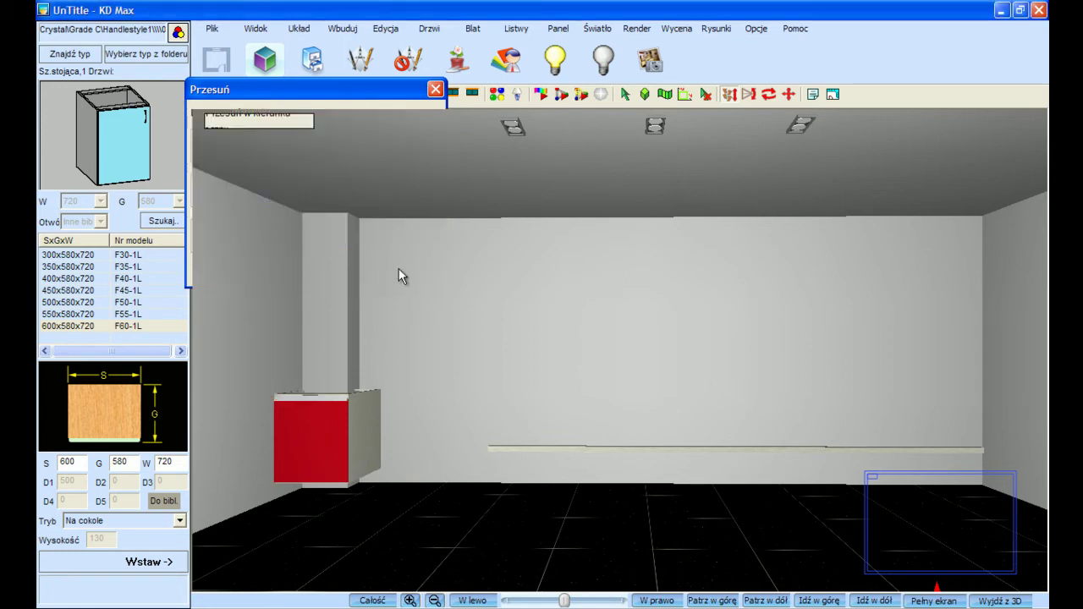
- Insert two more F60-1L base cabinets in a row to the right of the first one
click(173, 568)
click(367, 421)
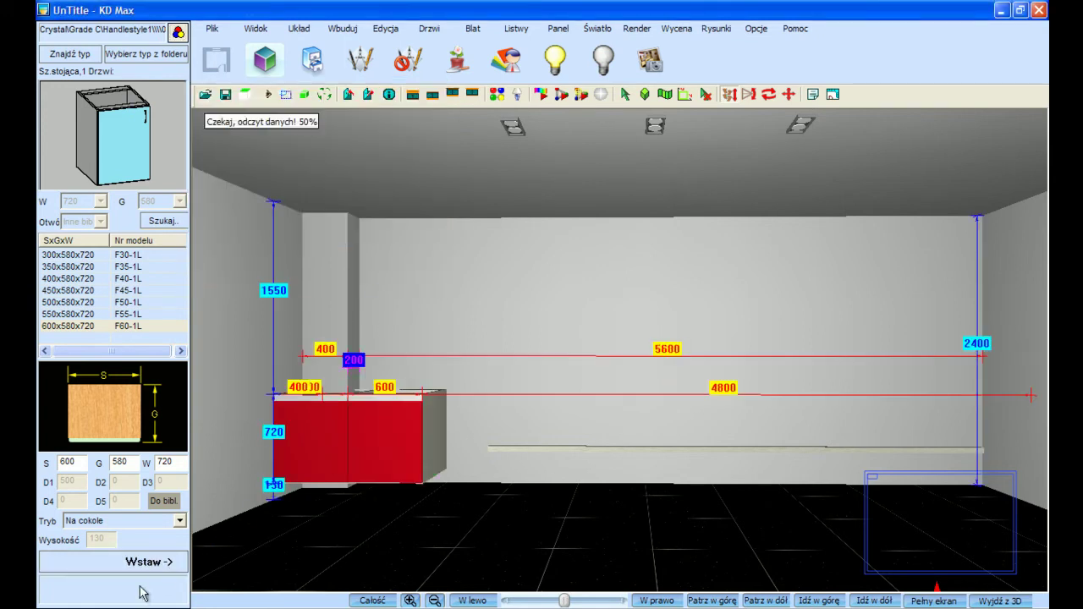
click(154, 565)
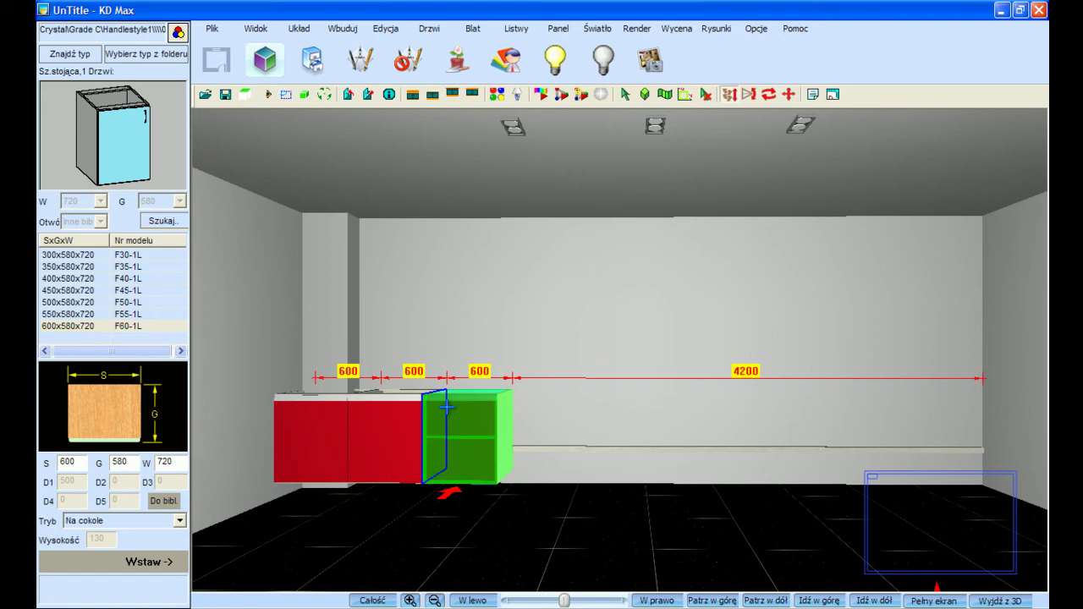
click(446, 408)
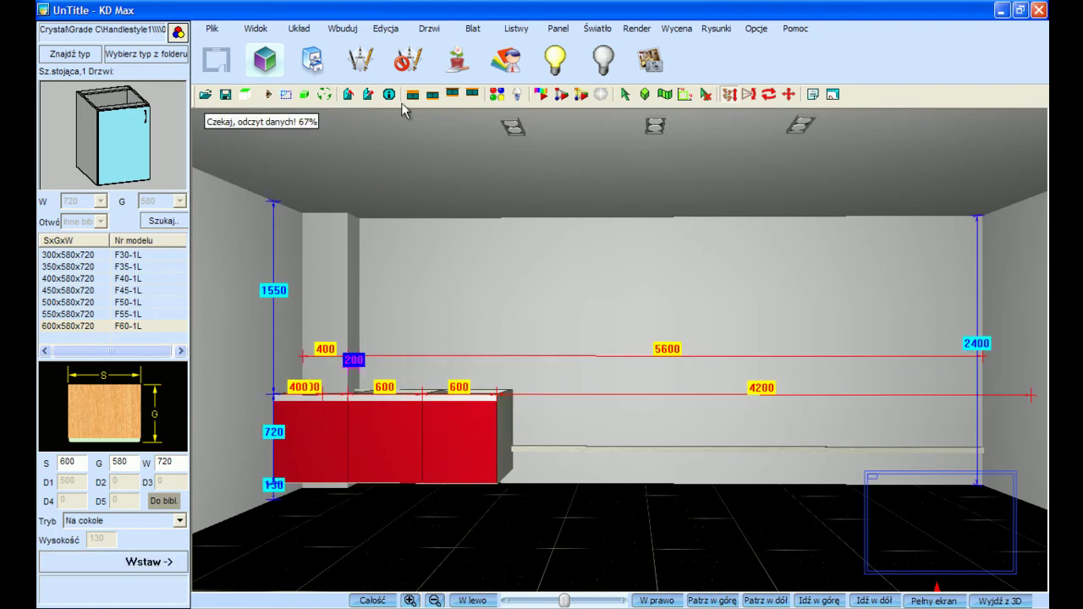
- Hide the dimensions and automatically generate the worktop and plinth for the three base cabinets
click(406, 66)
drag(466, 231, 469, 319)
scroll(469, 319, down, 3)
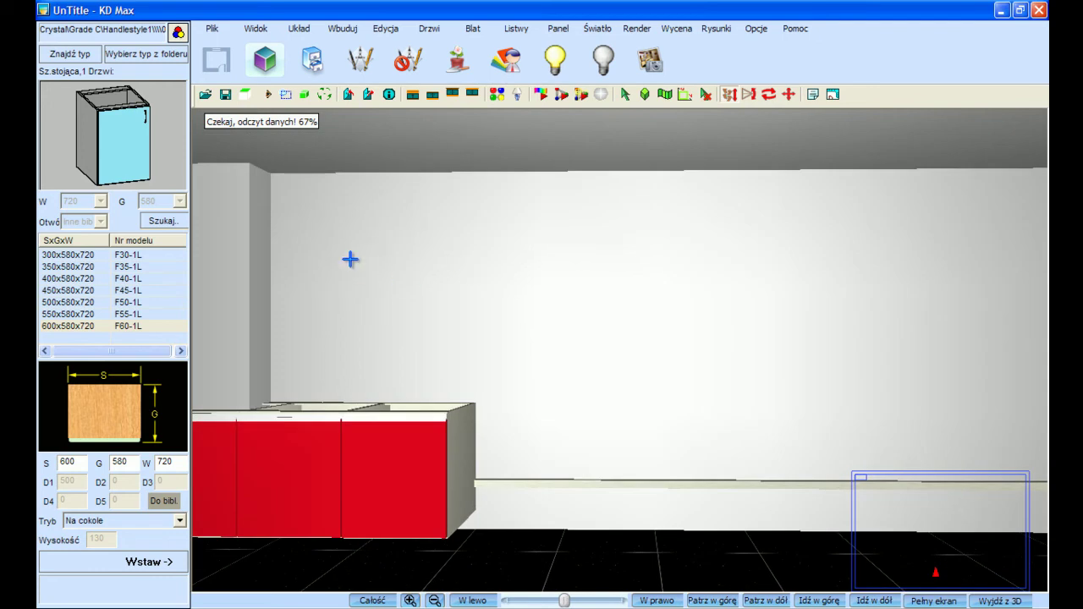
scroll(355, 245, down, 3)
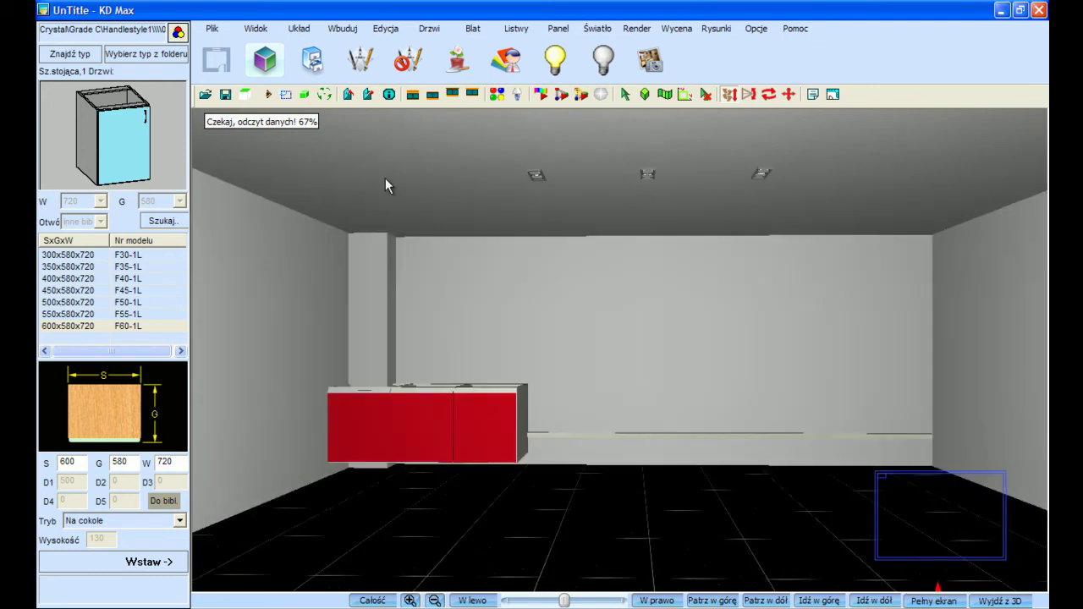
click(432, 96)
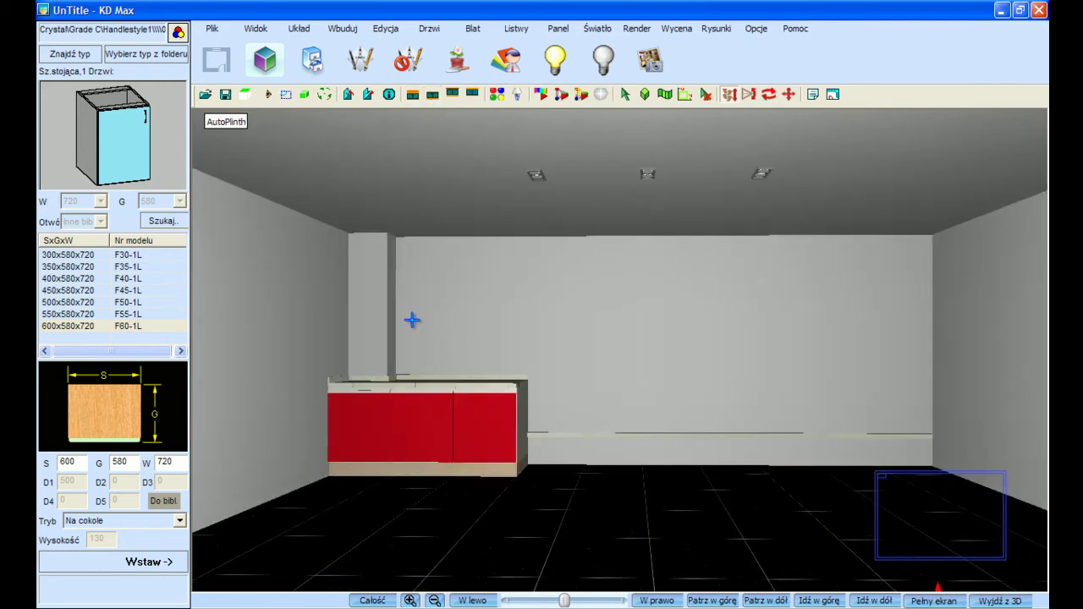
- Examine the worktop, back and end of the cabinet row where it meets the column and the pipe
scroll(411, 319, up, 5)
scroll(517, 340, up, 5)
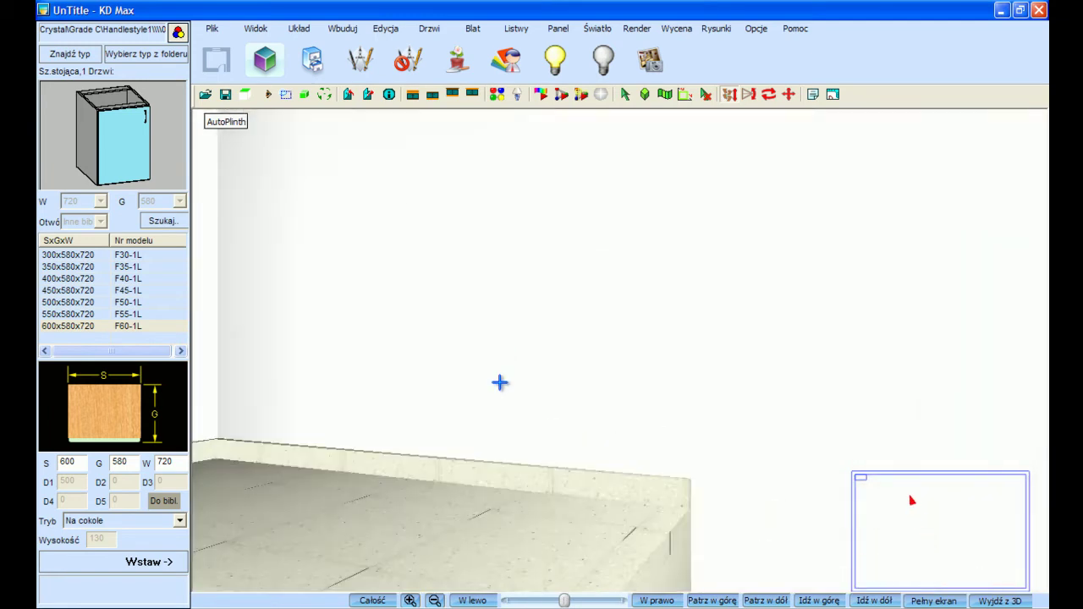
scroll(592, 368, down, 4)
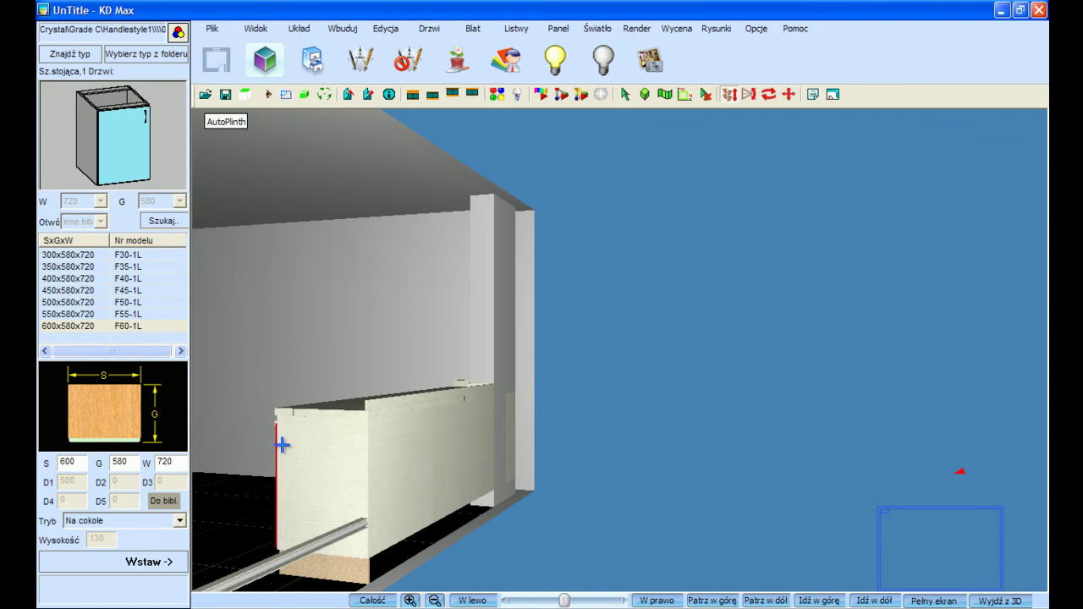
drag(276, 447, 469, 404)
scroll(631, 342, up, 2)
scroll(851, 423, up, 3)
drag(853, 426, 491, 384)
scroll(480, 290, down, 3)
drag(718, 367, 517, 322)
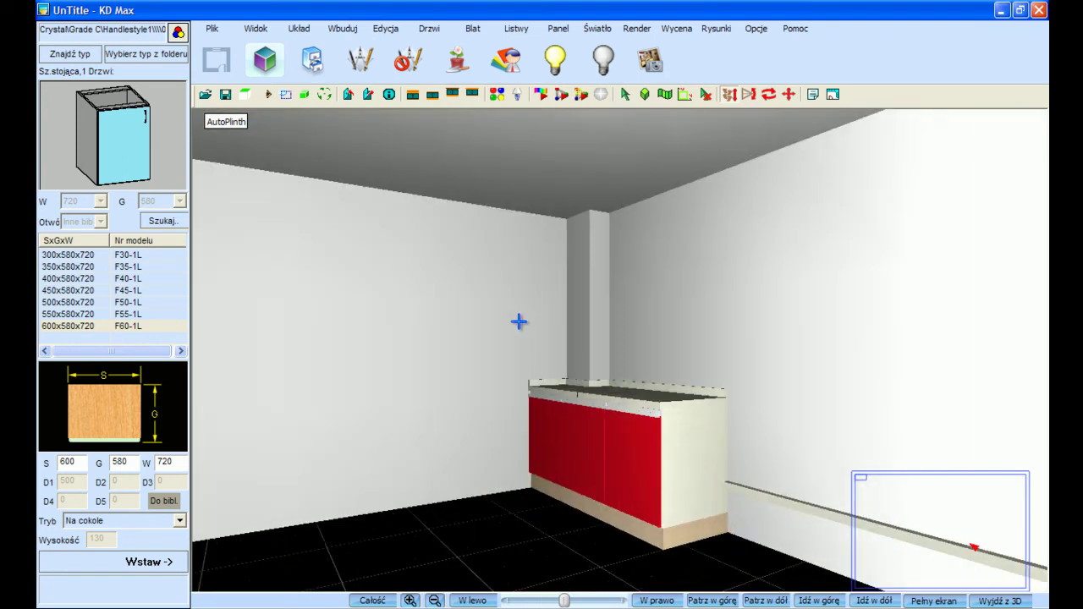
- Start a cut-out on the base cabinet in the corner, using the column as the obstacle with a 0 mm clearance
click(386, 29)
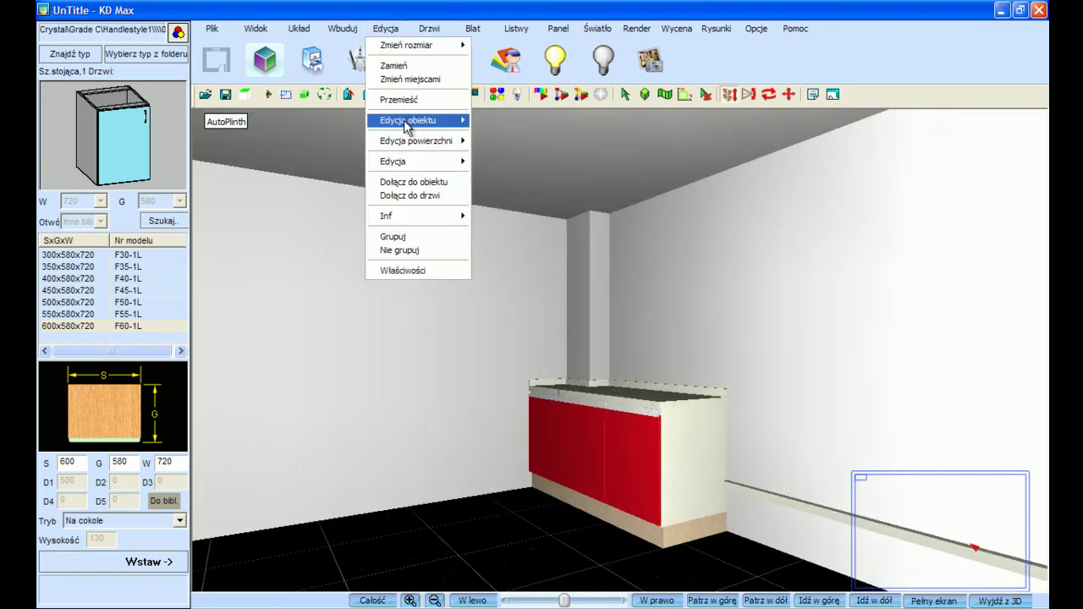
mouse_move(407, 127)
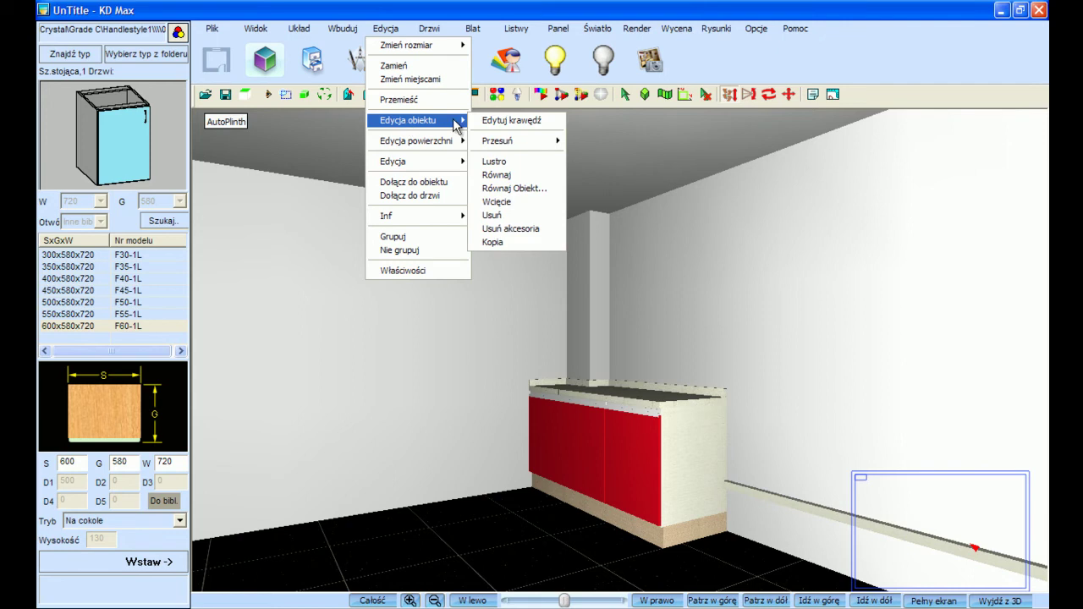
click(539, 203)
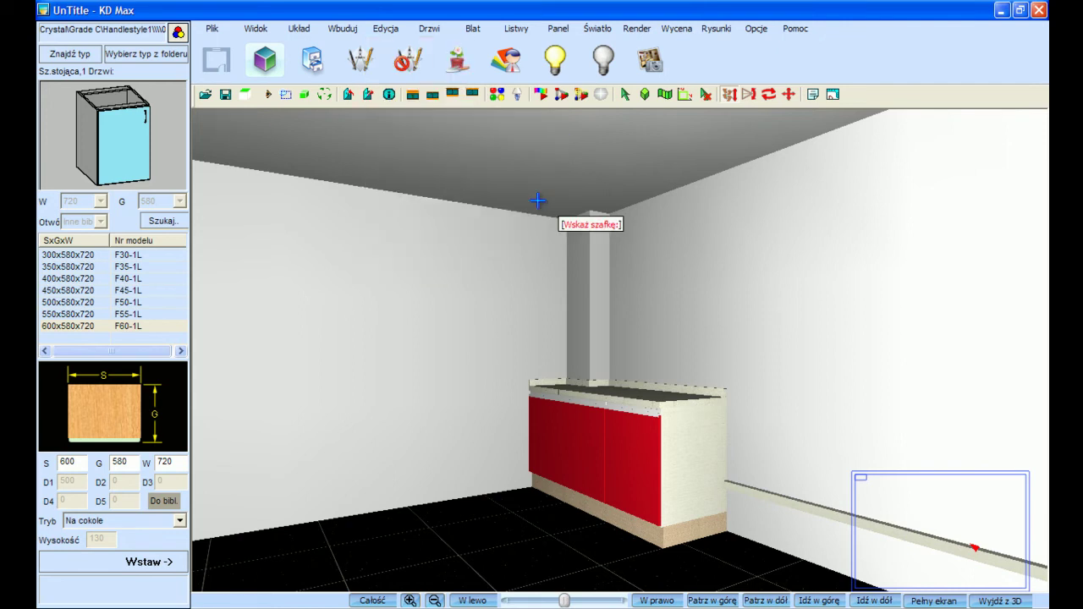
click(542, 432)
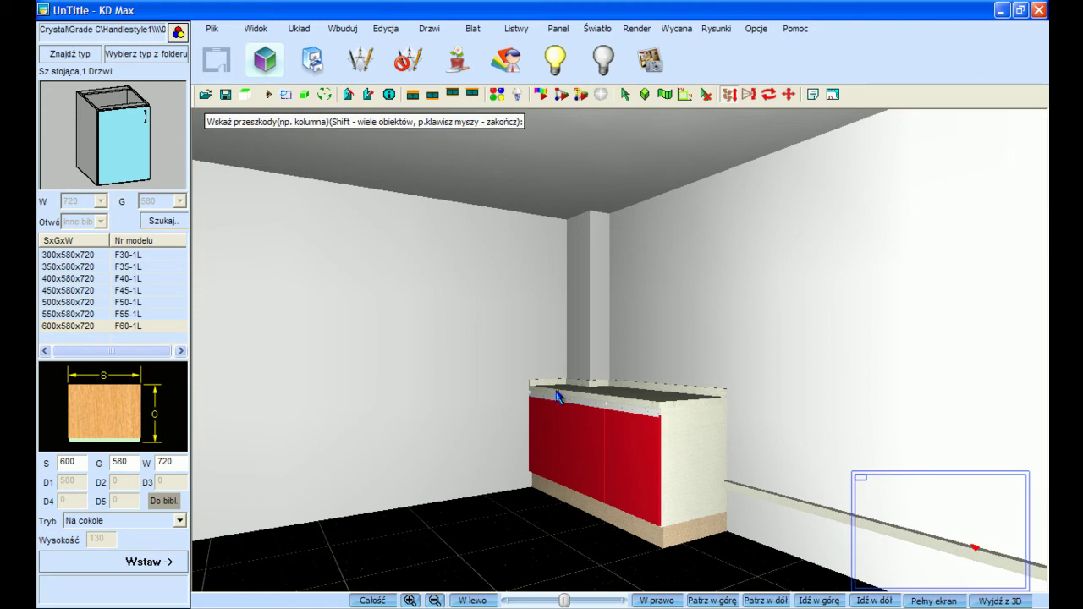
click(595, 342)
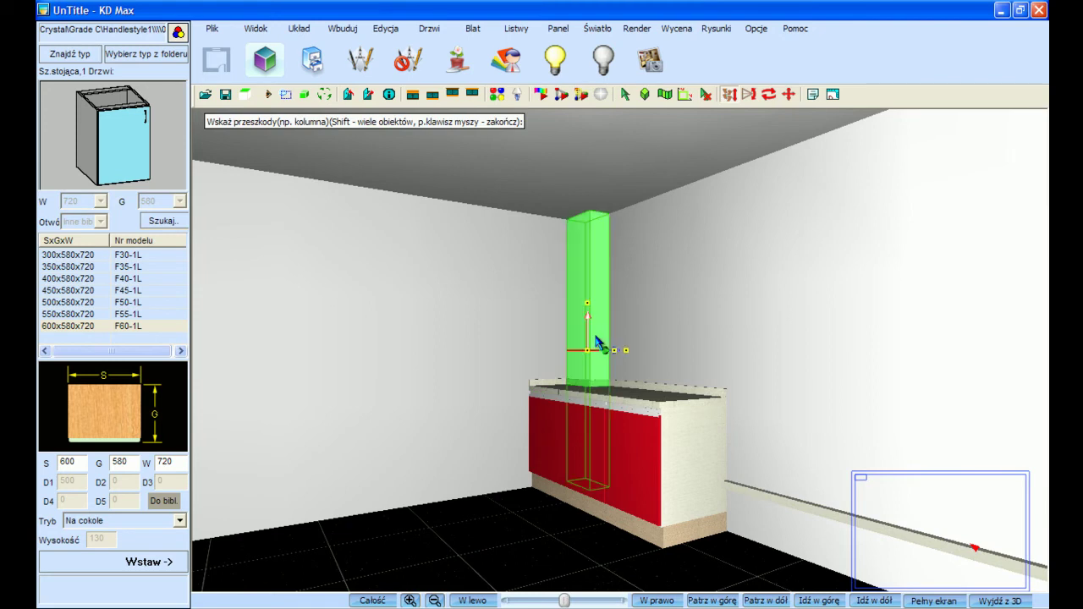
right_click(596, 341)
text(0)
click(563, 333)
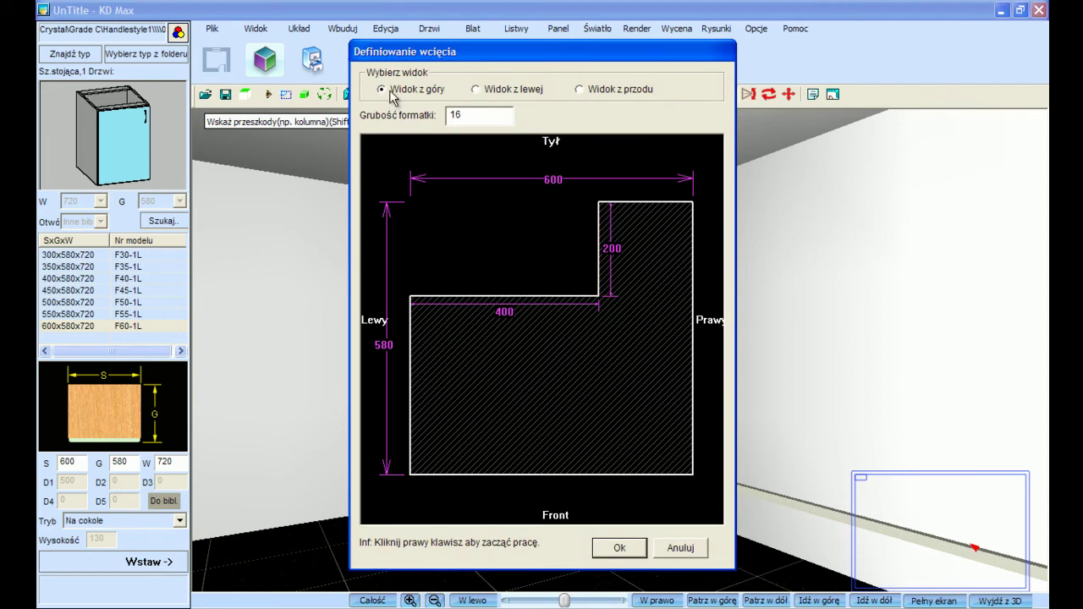
- Edit the rear-left notch in the top view, keep L 400 and W 200, and apply the cut-out to the corner cabinet
right_click(485, 271)
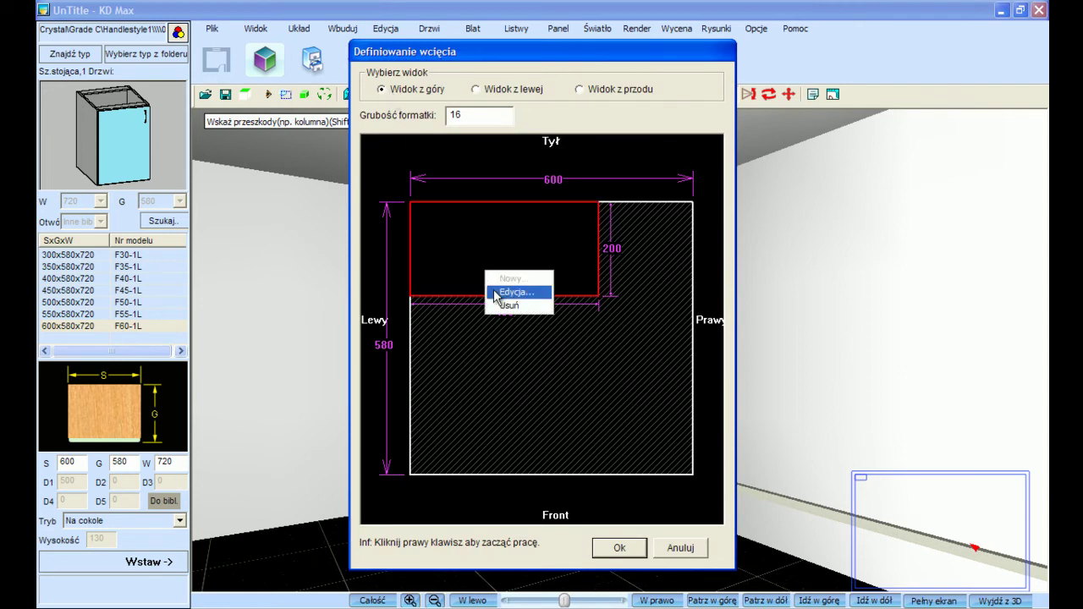
click(493, 291)
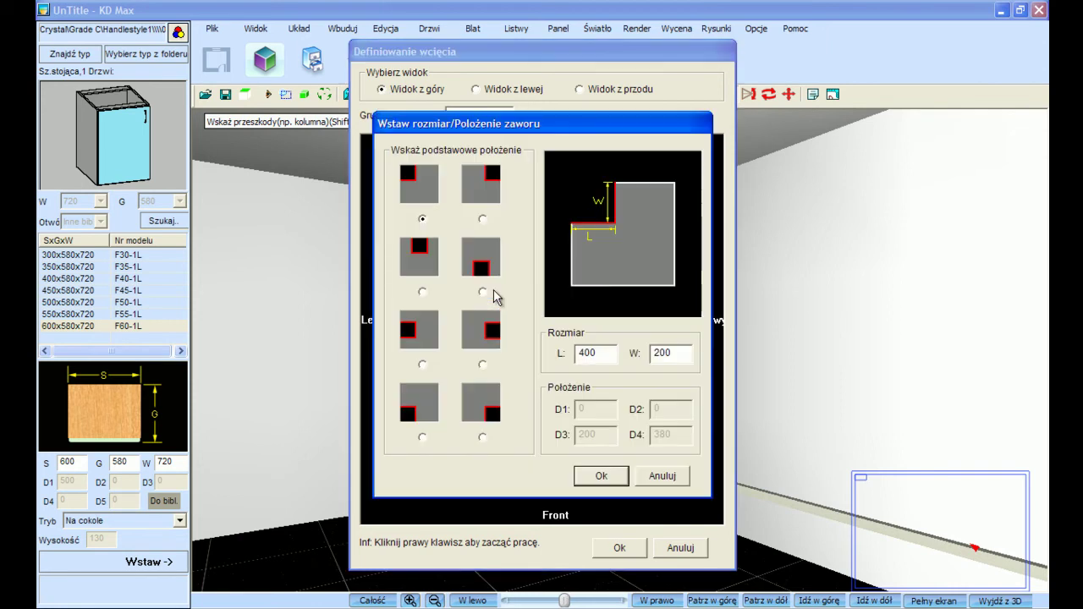
double_click(587, 352)
double_click(678, 353)
click(615, 477)
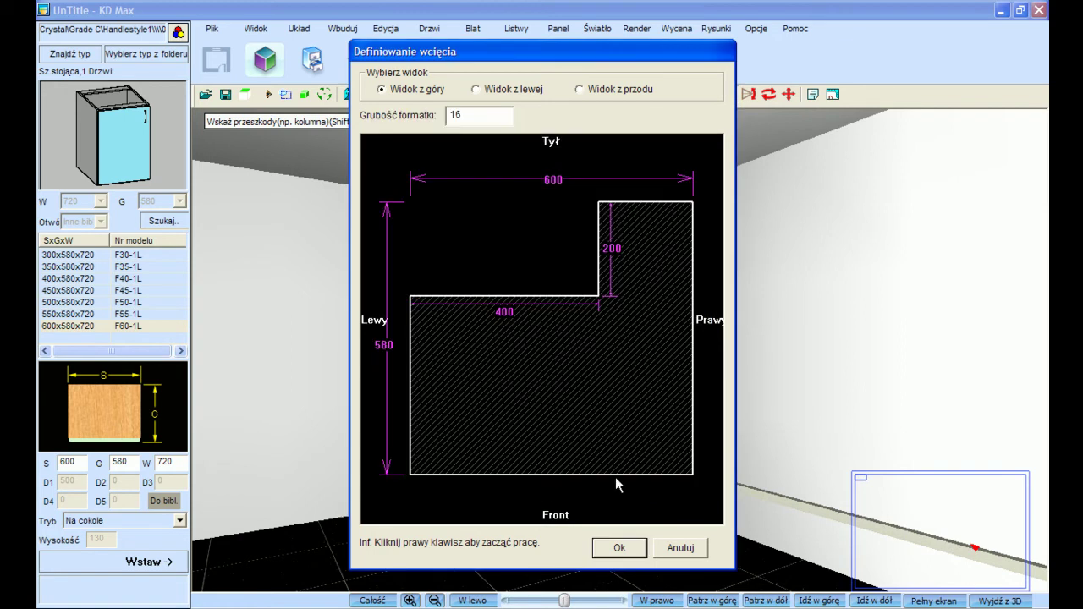
click(623, 546)
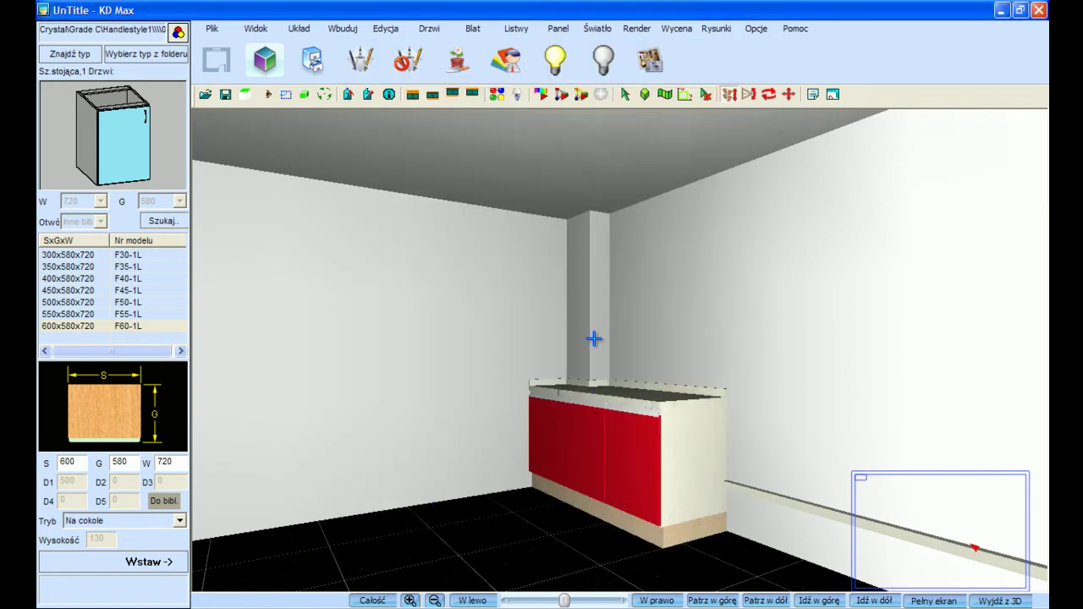
- Hide the column and examine the cut-out from behind the cabinet row
scroll(593, 307, up, 3)
drag(594, 296, 623, 423)
drag(828, 427, 878, 310)
drag(535, 267, 925, 418)
drag(592, 329, 751, 256)
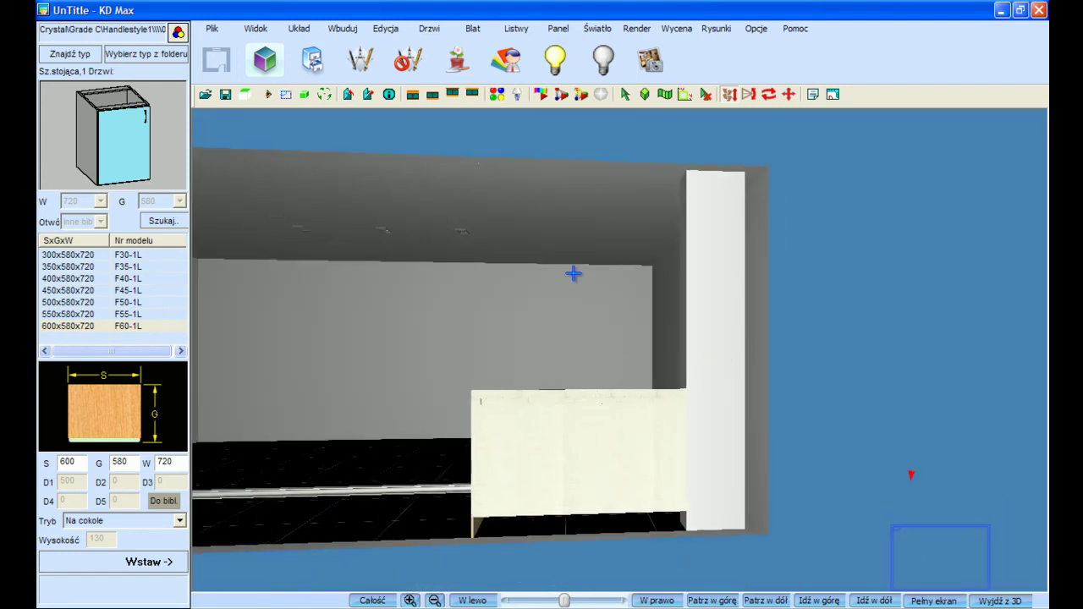
drag(647, 297, 645, 331)
right_click(759, 373)
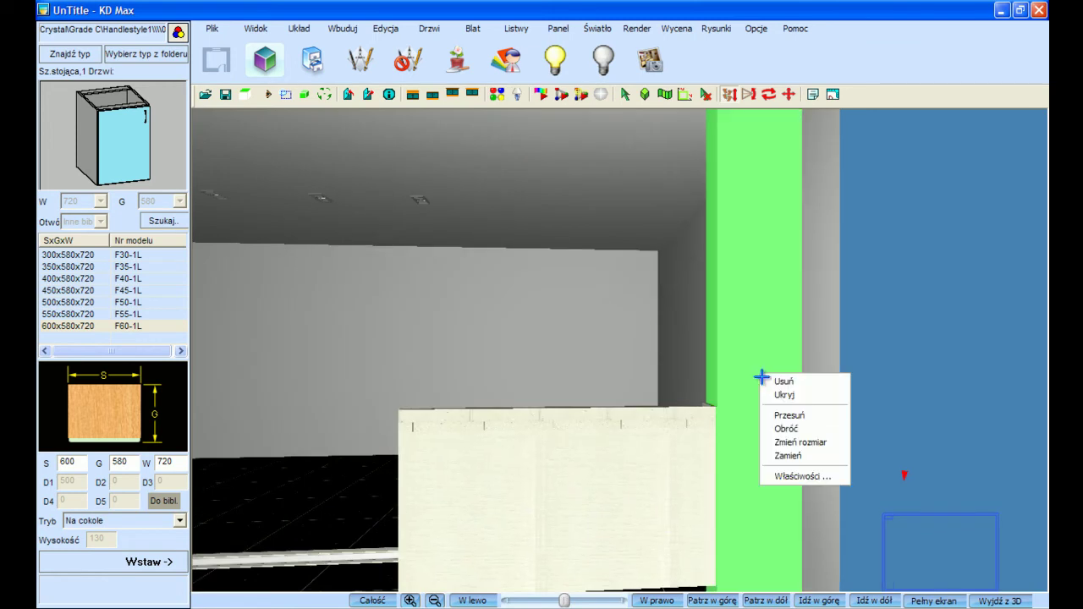
click(782, 392)
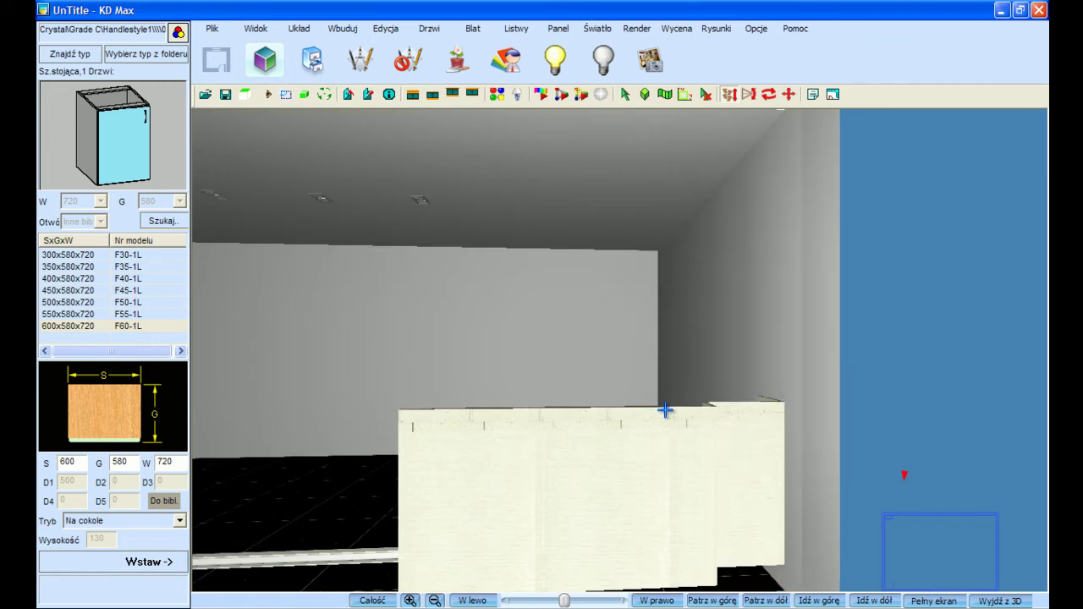
scroll(652, 350, down, 3)
scroll(657, 398, up, 2)
scroll(656, 397, down, 5)
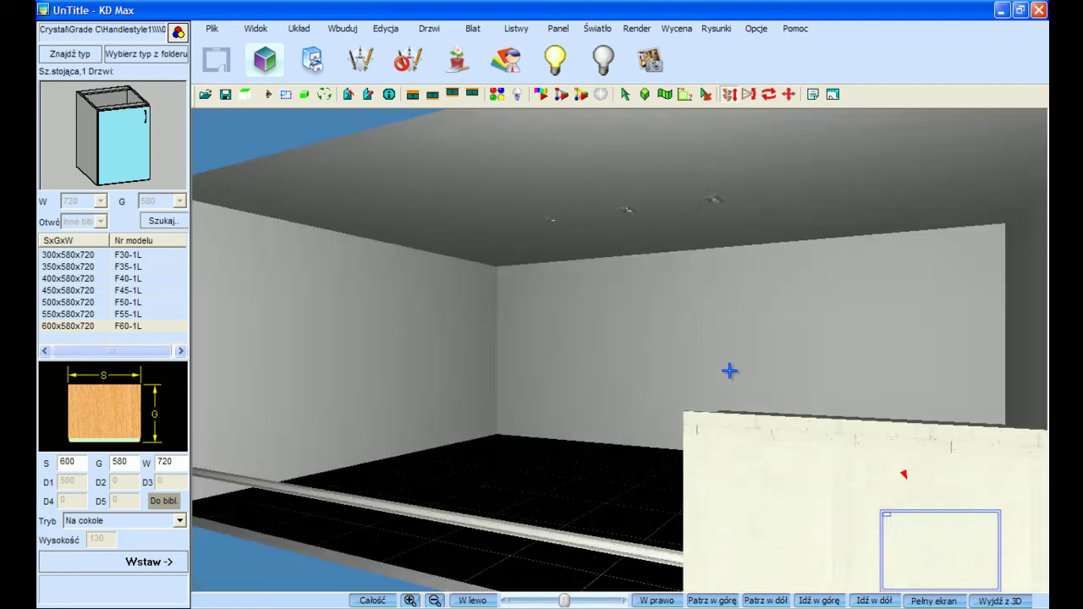
drag(699, 257, 550, 362)
scroll(551, 362, down, 1)
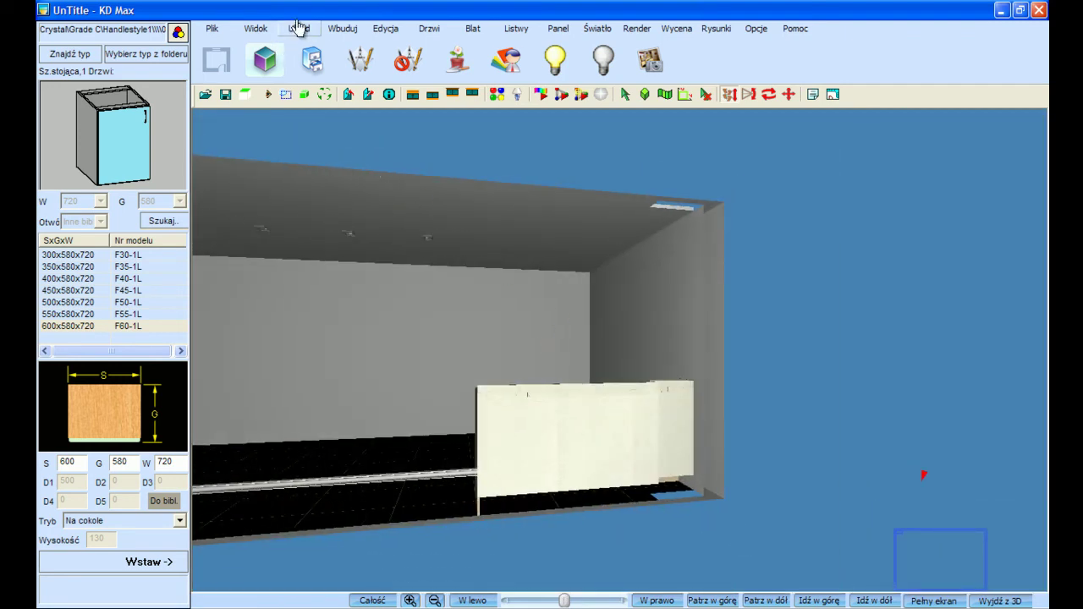
- Show the hidden column again and display the dimensions of the room and cabinets
click(299, 28)
click(337, 317)
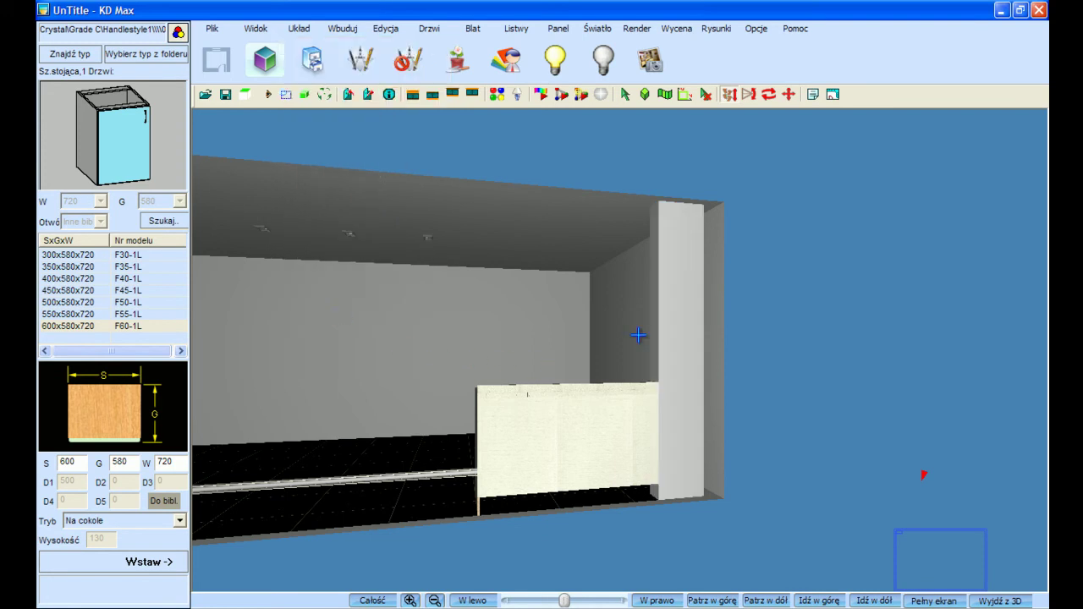
click(550, 375)
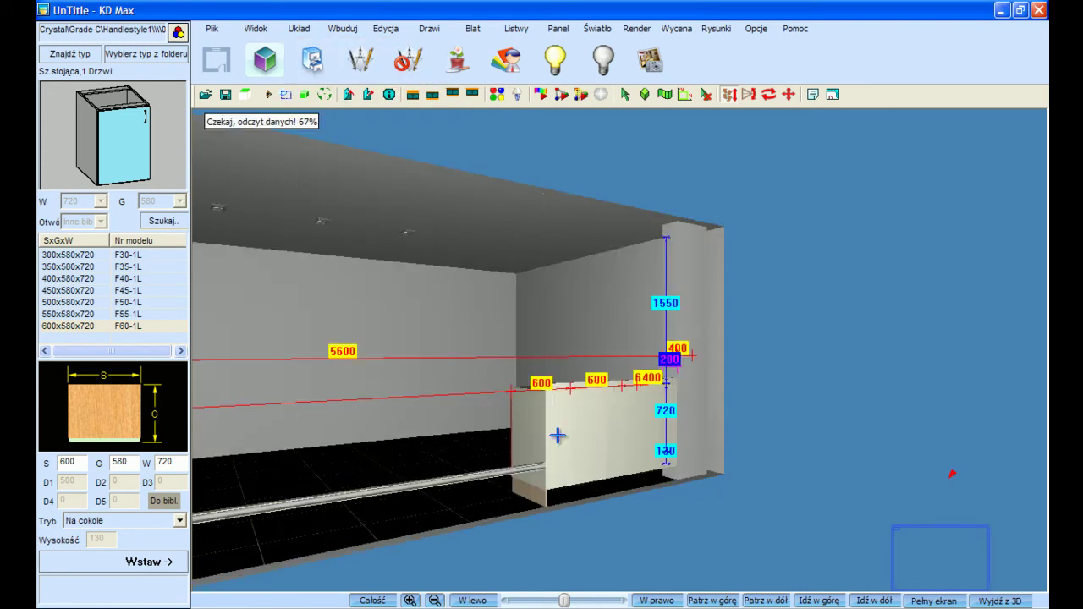
- Start a cut-out on the end cabinet beside the pipe, using the pipe as the obstacle with a 0 mm clearance
click(390, 32)
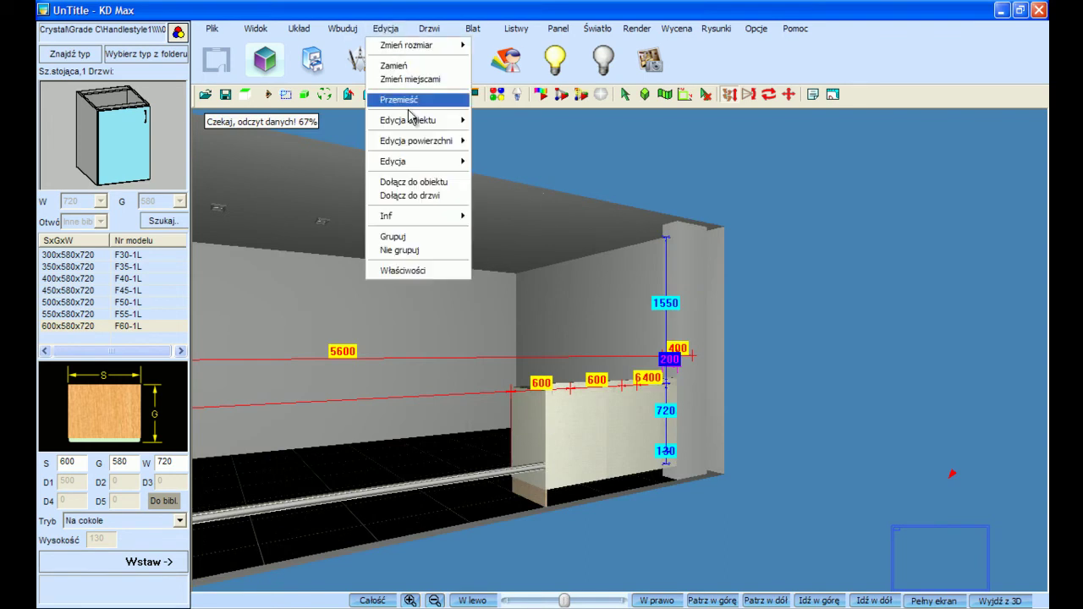
mouse_move(461, 124)
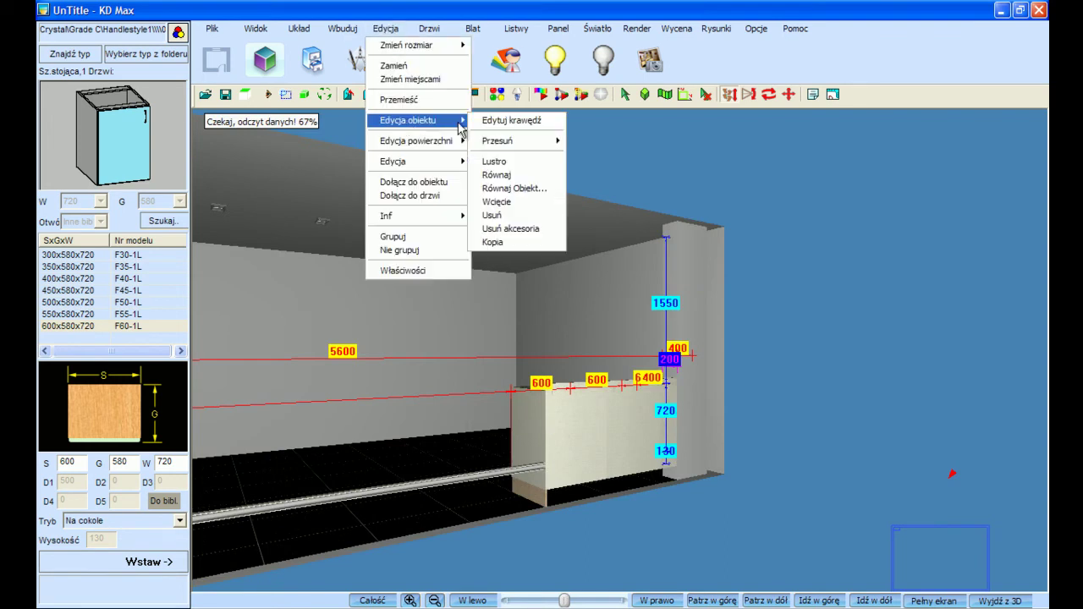
click(508, 226)
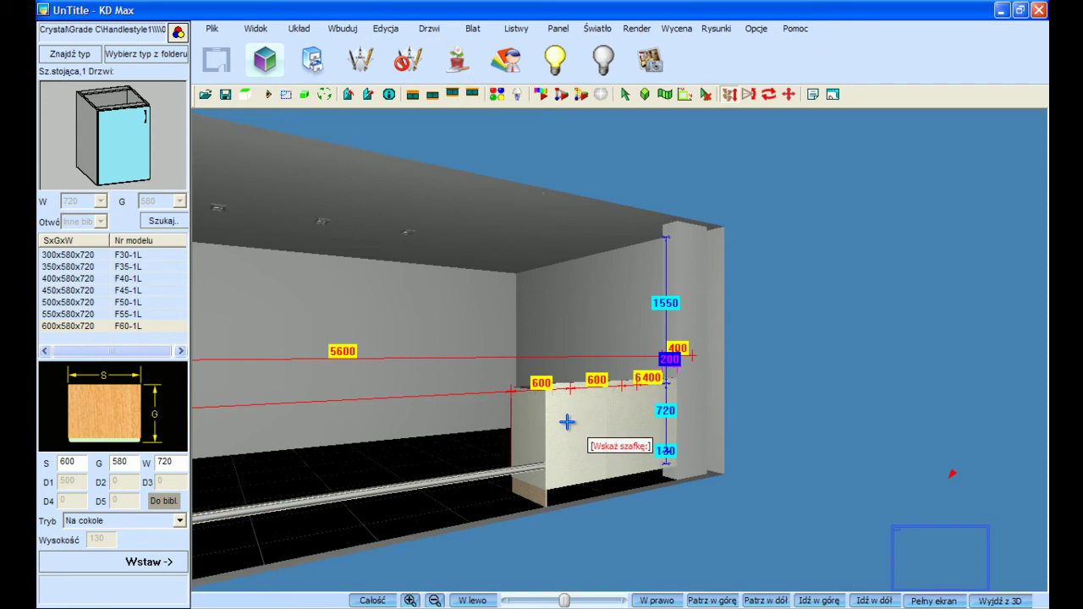
click(569, 423)
click(523, 475)
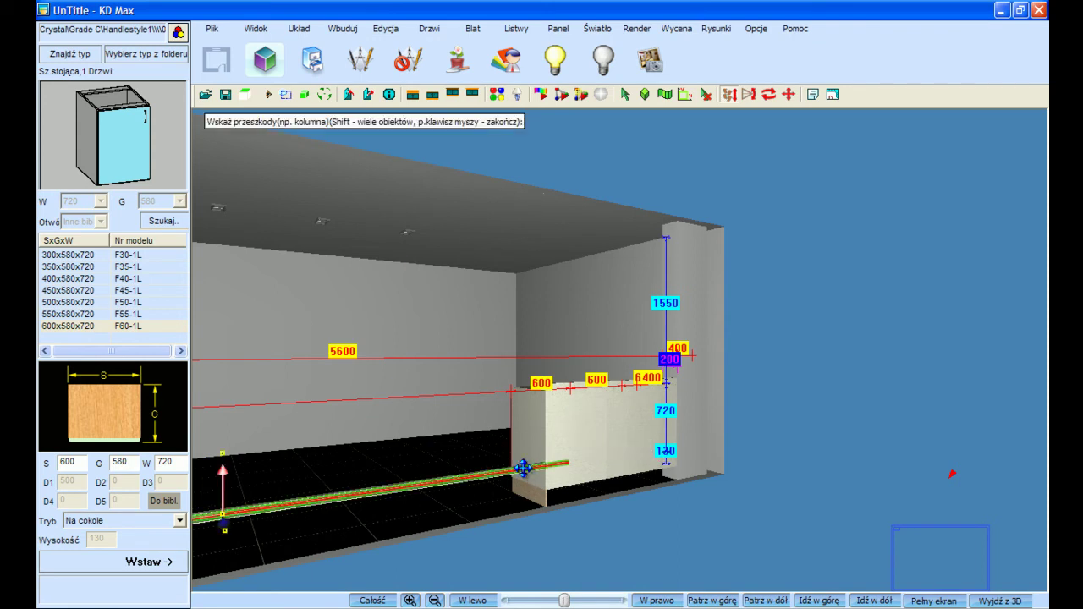
right_click(523, 474)
text(0)
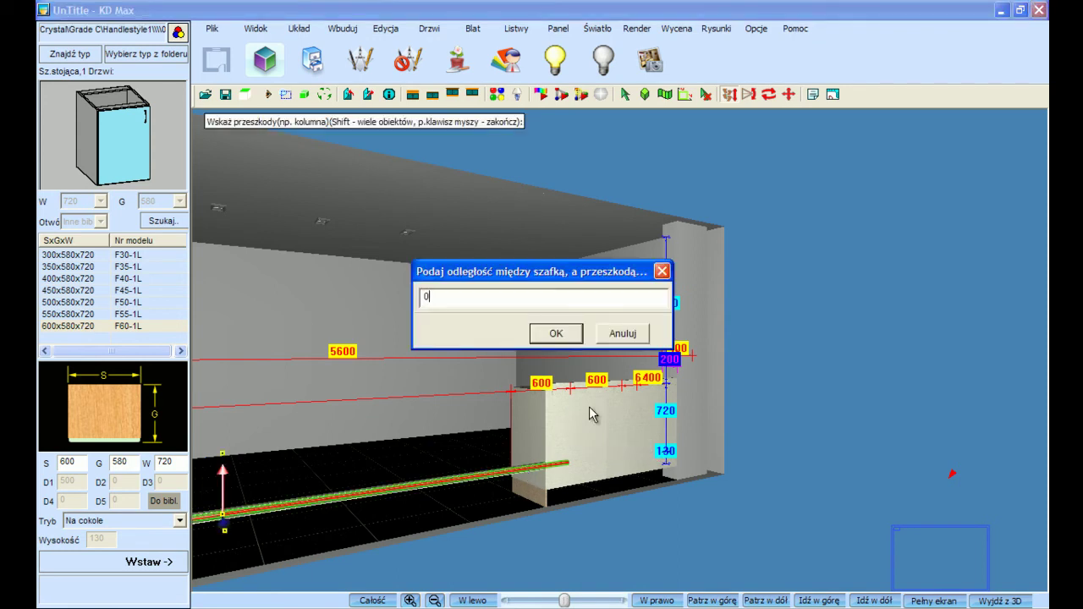
click(559, 334)
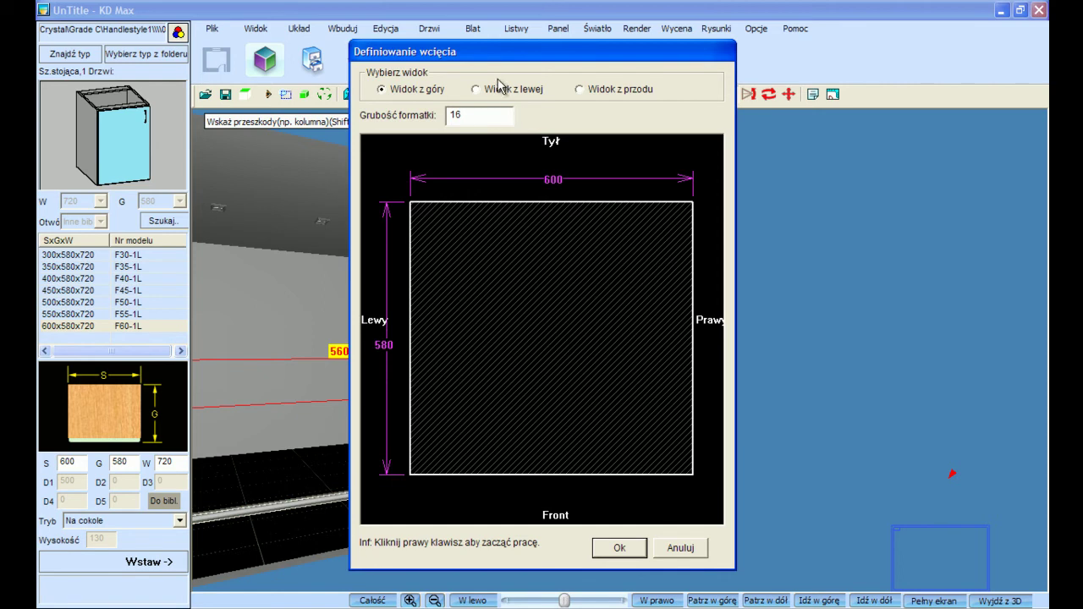
- Add a rear-edge notch in the left view with L 100, W 100, D2 500 and D4 120, and apply it to the end cabinet
click(476, 90)
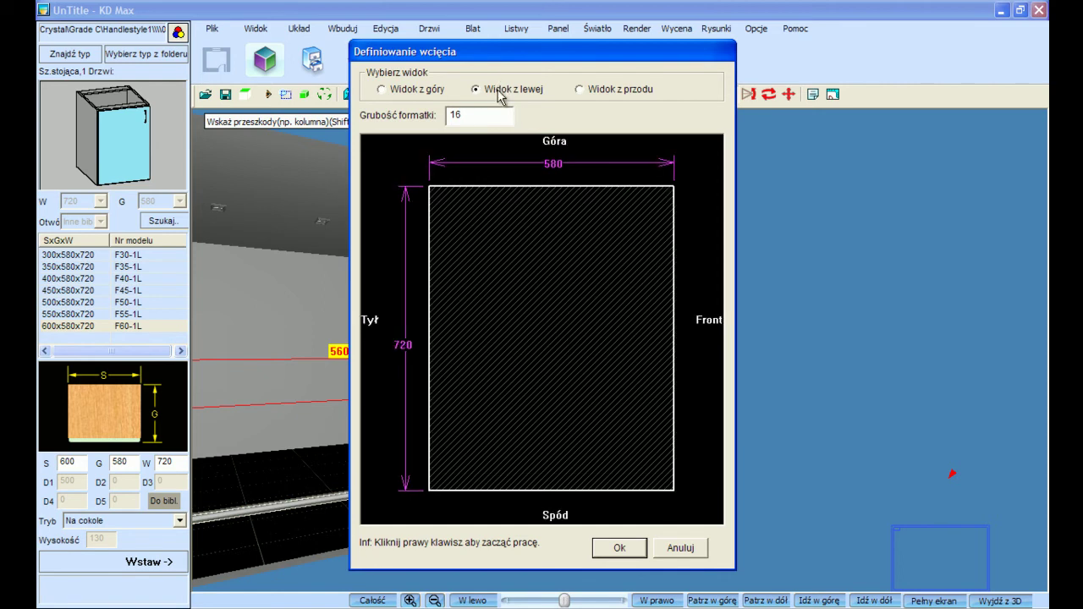
right_click(496, 315)
click(520, 316)
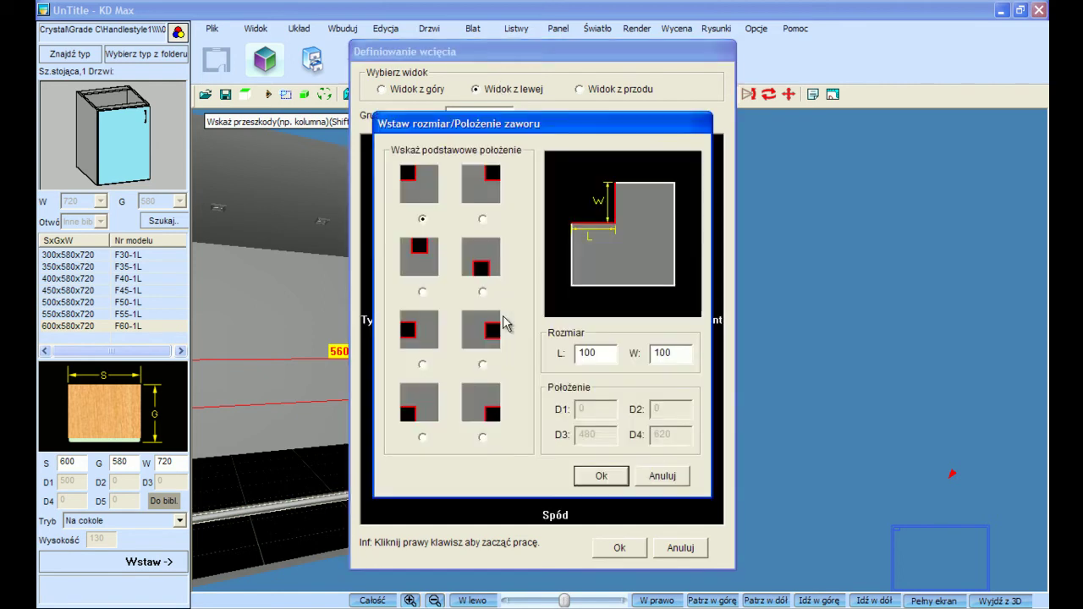
click(429, 328)
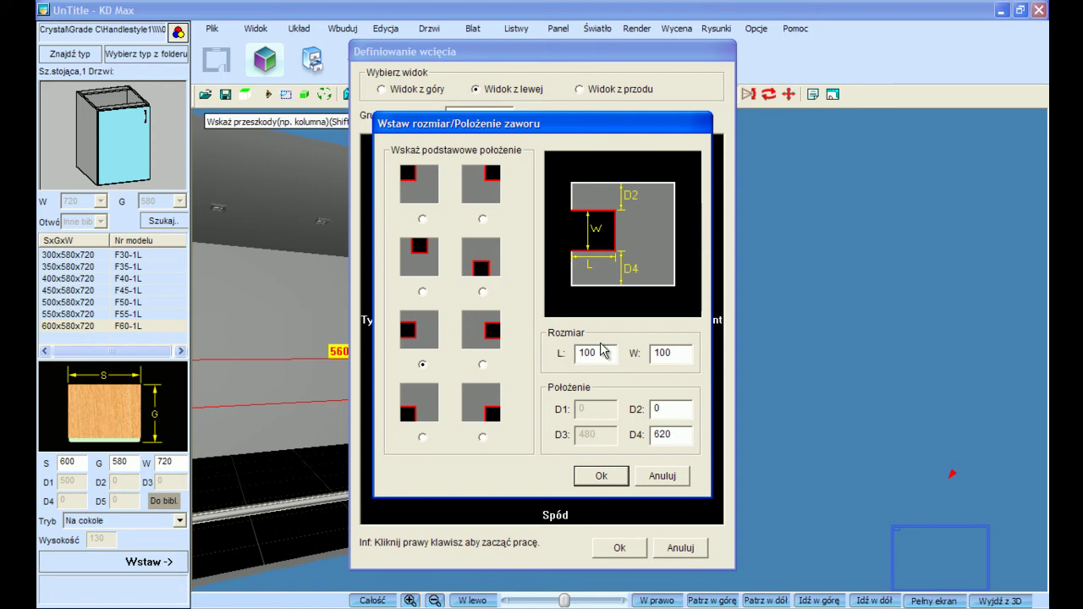
double_click(689, 354)
drag(681, 433, 646, 434)
text(1)
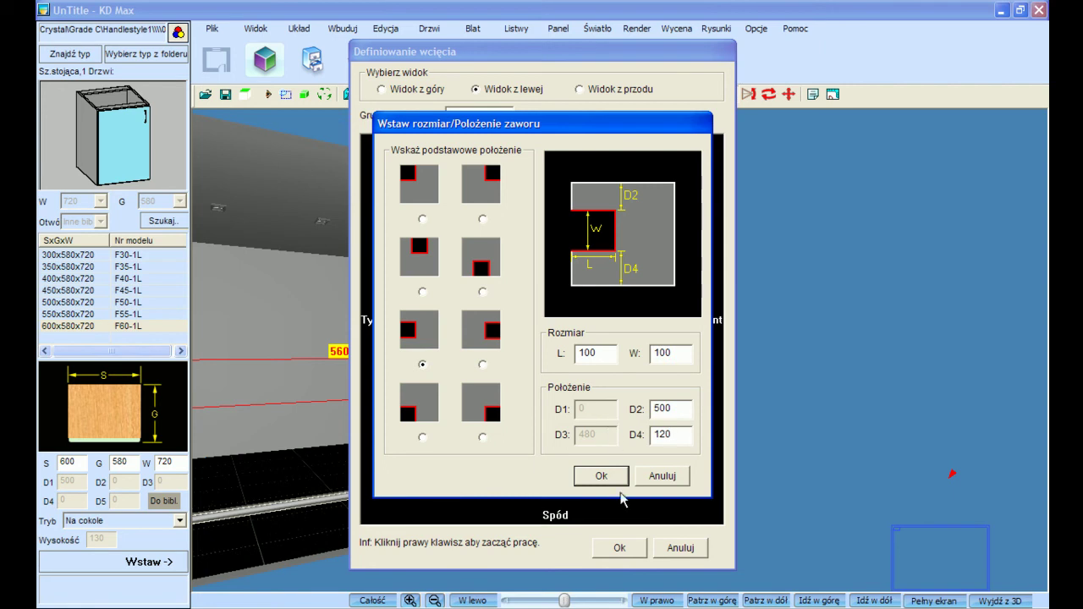
click(611, 477)
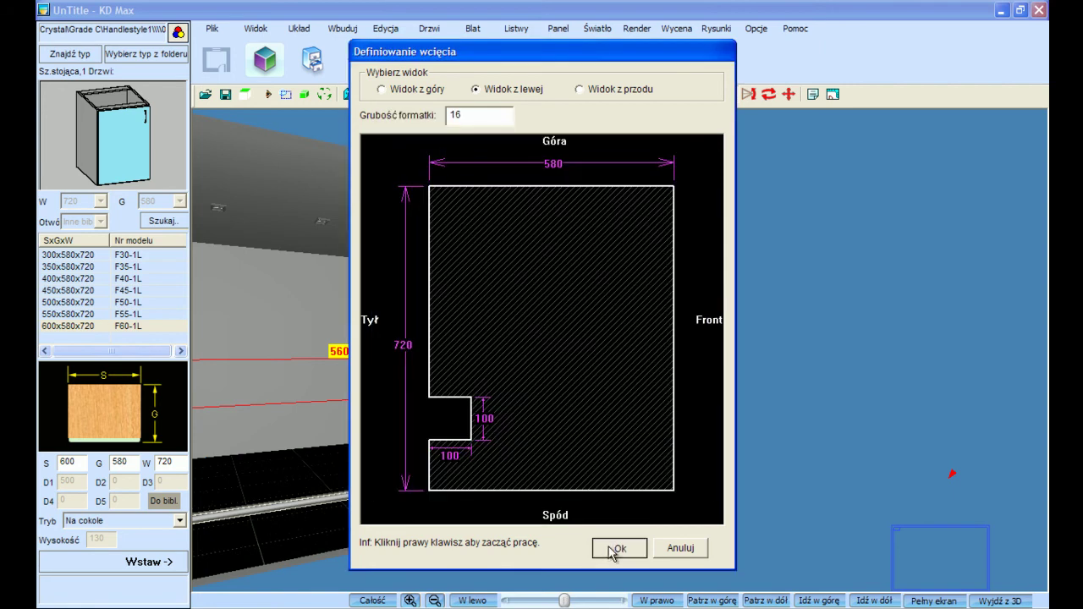
click(615, 548)
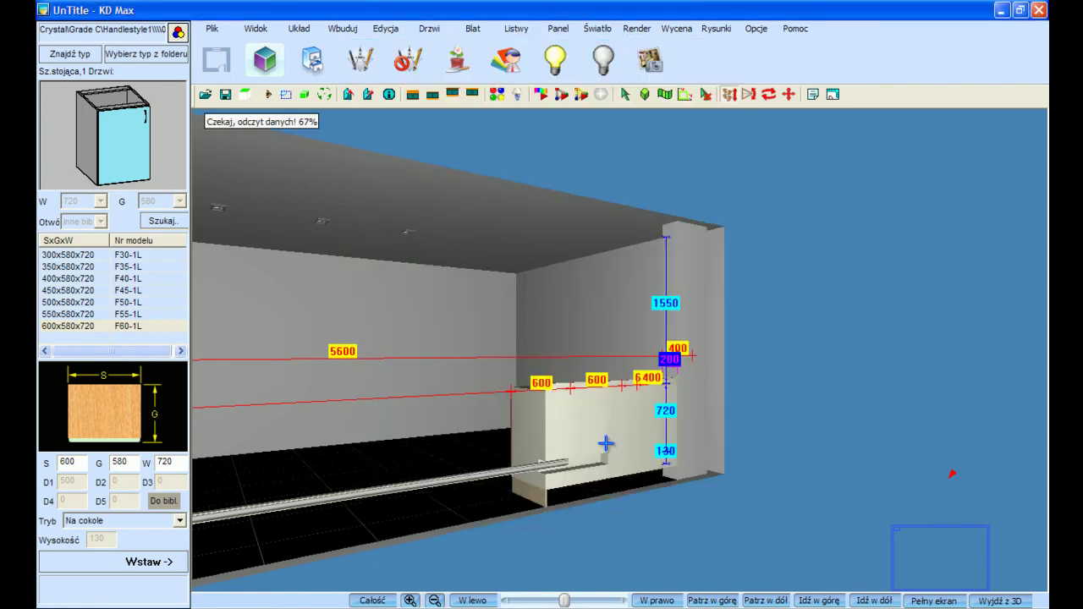
- Remove the door from the middle base cabinet
scroll(498, 418, up, 4)
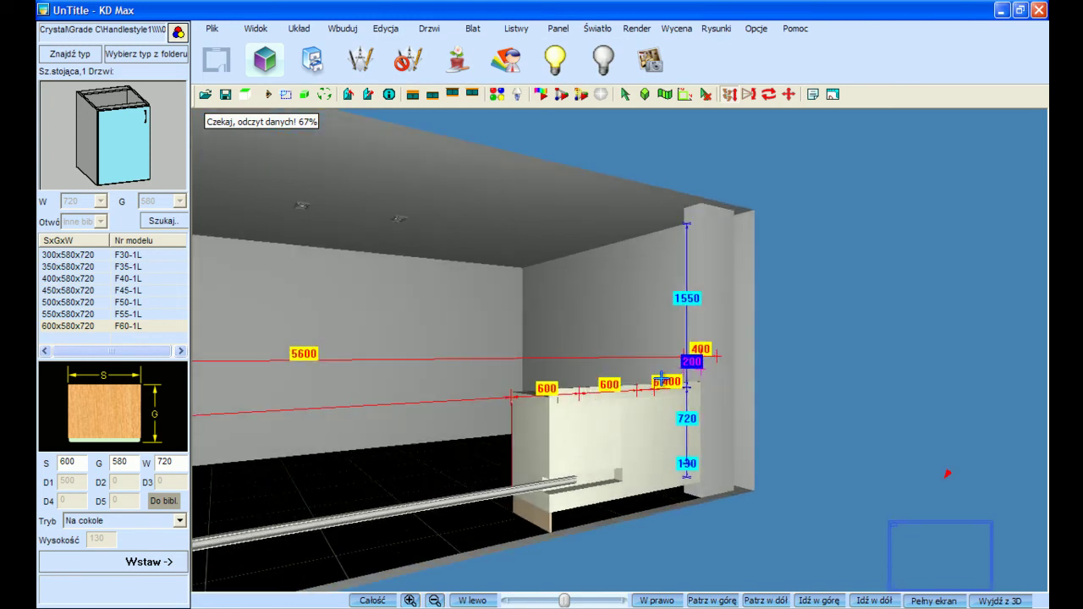
drag(665, 431, 584, 297)
drag(458, 383, 310, 277)
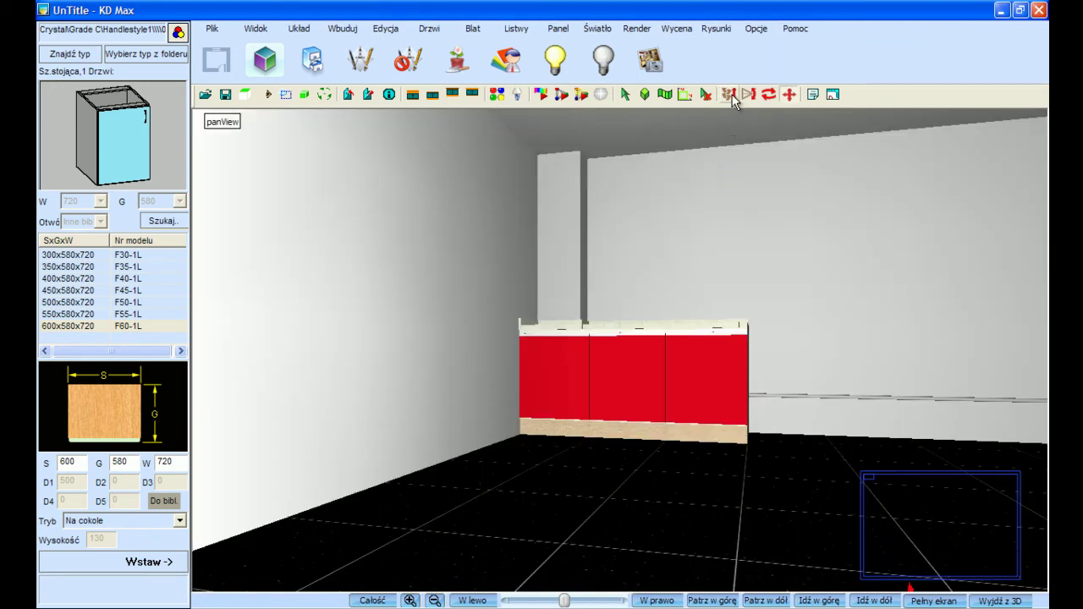
click(730, 95)
scroll(706, 333, up, 1)
drag(707, 333, 646, 376)
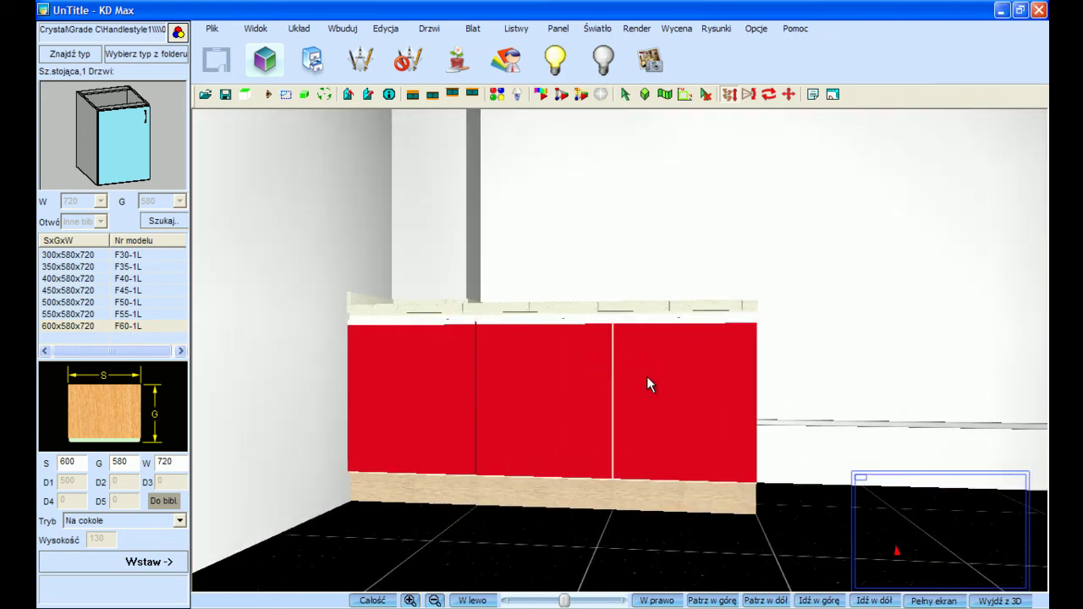
click(429, 28)
click(453, 216)
click(526, 388)
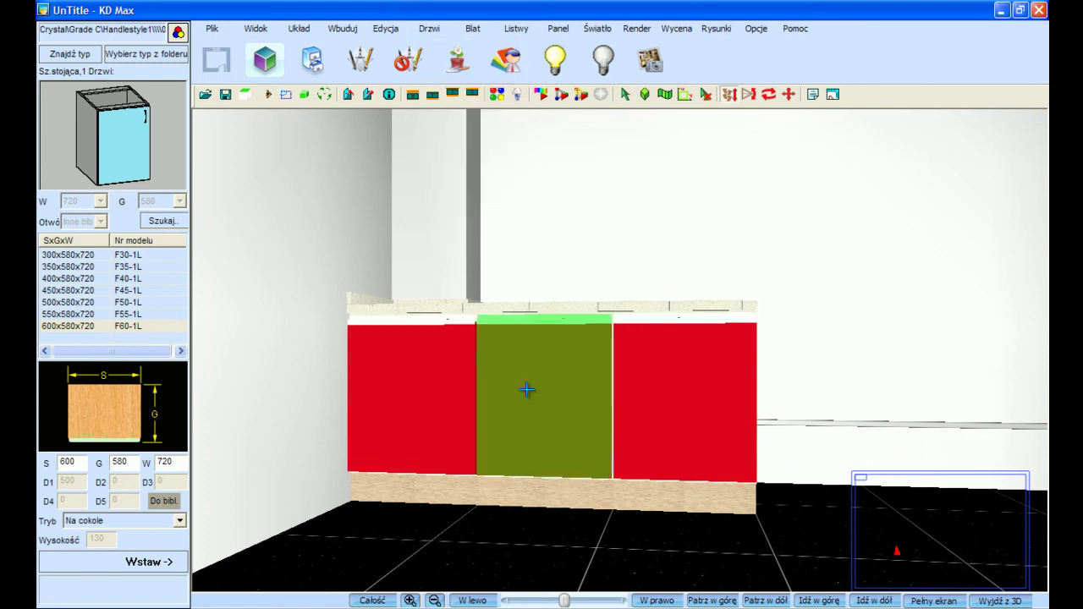
click(526, 353)
drag(526, 355, 885, 398)
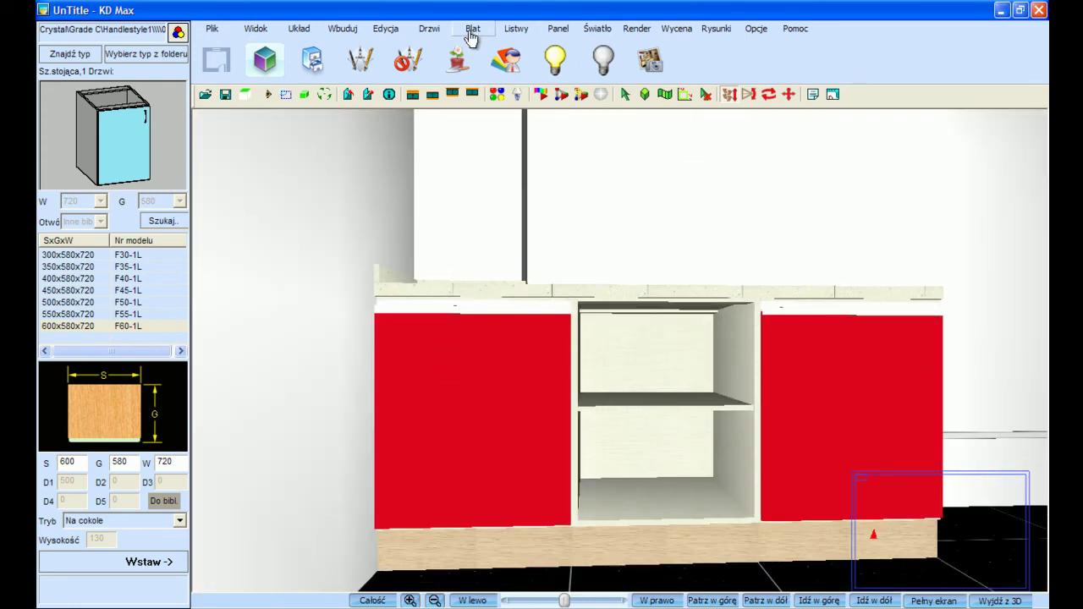
- Draw a full door (Pełne drzwi) on the middle base cabinet between its top, bottom and side panels, with an 18 mm front and 18 mm blends
click(432, 31)
click(442, 168)
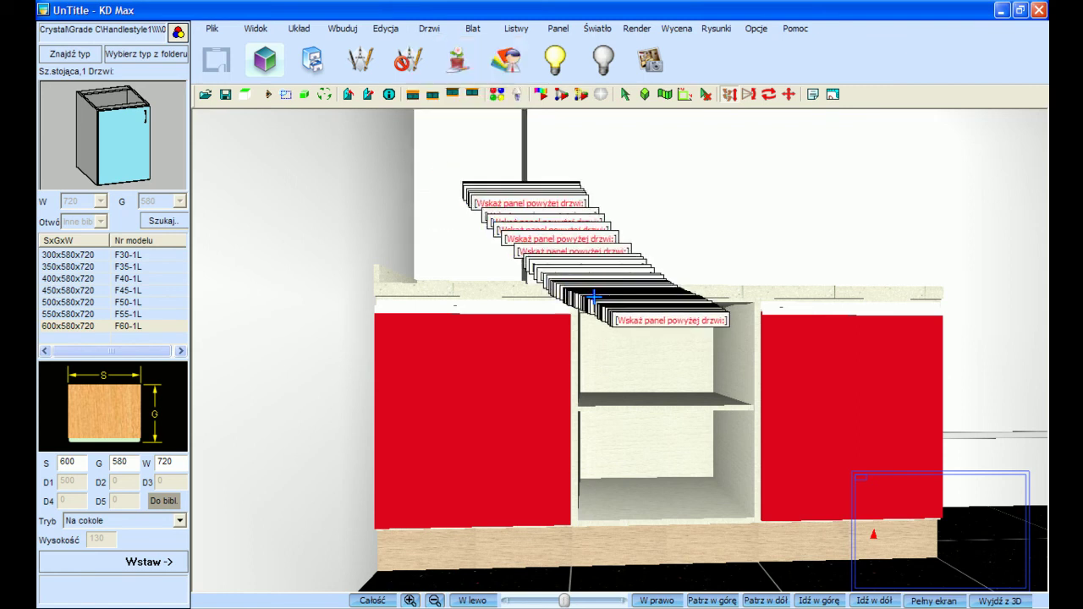
click(703, 299)
click(680, 495)
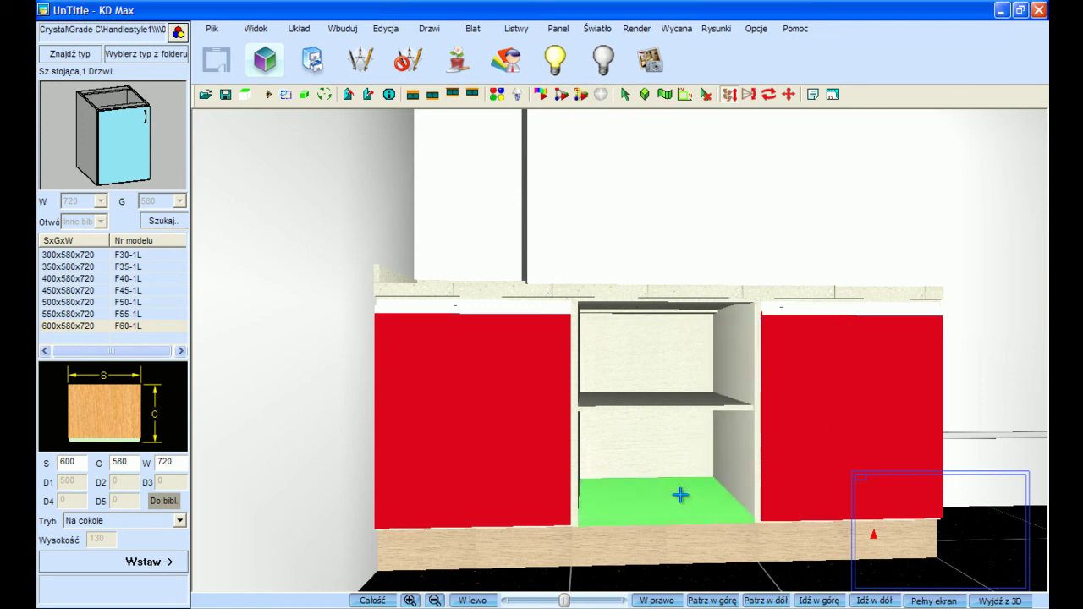
click(575, 457)
click(744, 465)
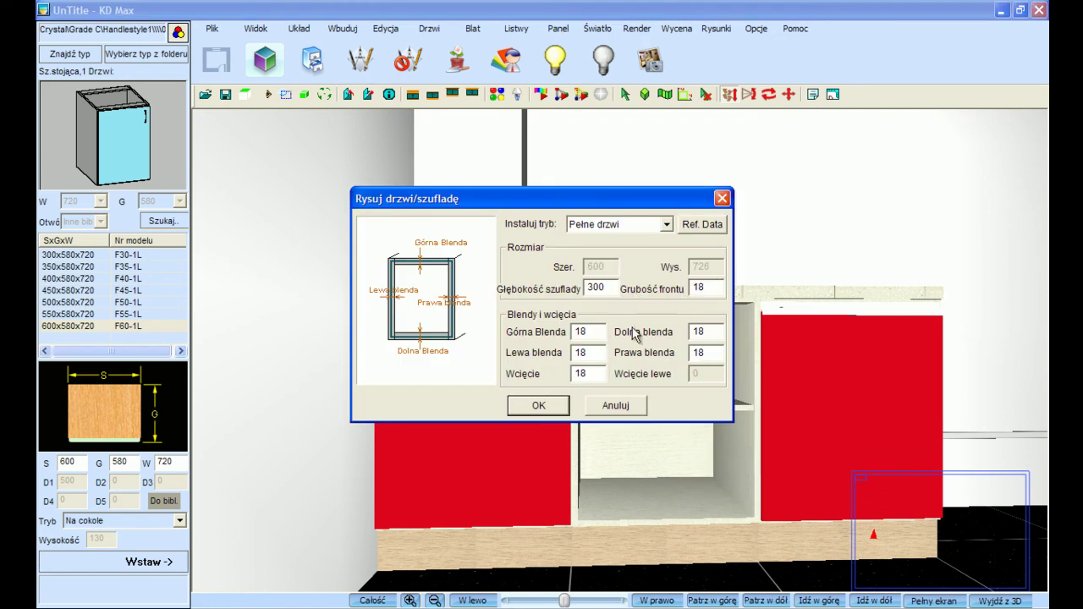
drag(595, 334, 546, 382)
click(538, 405)
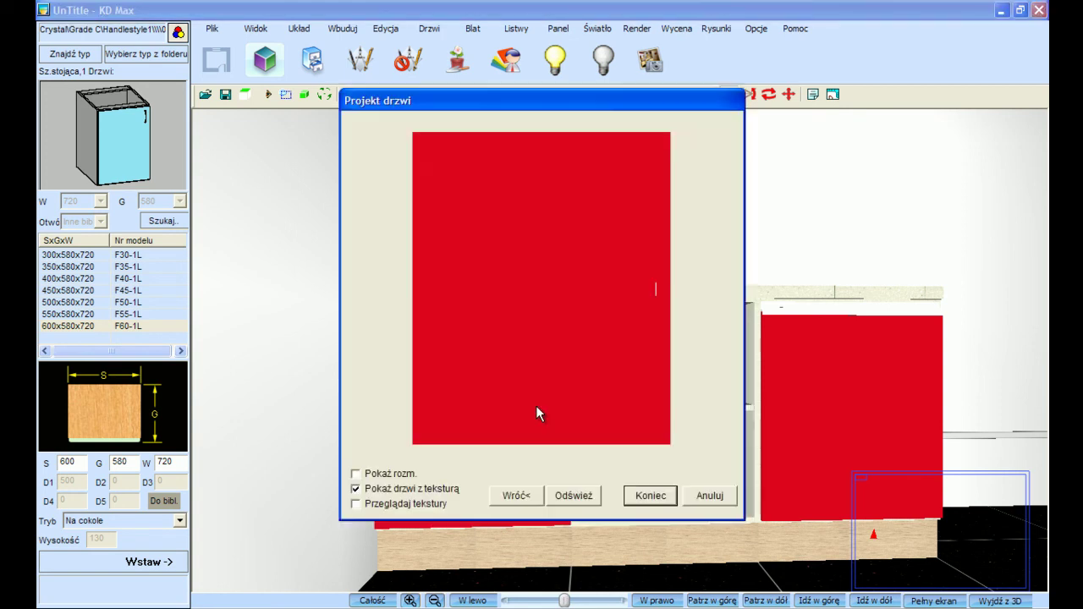
- Start dividing the new door horizontally (Kierunek poziomy) into two equal parts of type Panel drzwi
right_click(558, 280)
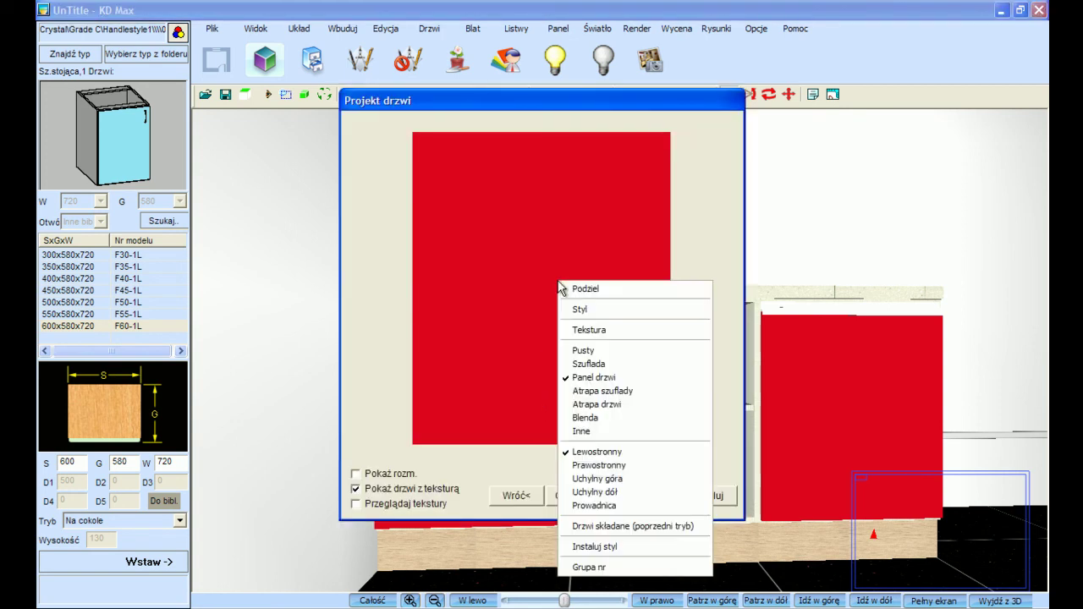
click(581, 286)
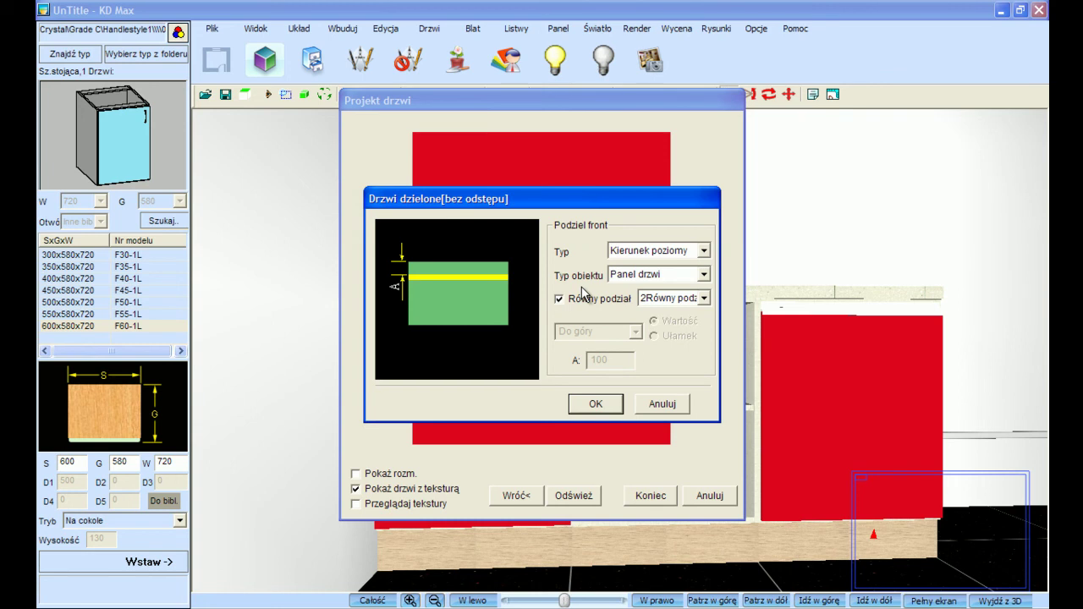
click(687, 256)
click(686, 251)
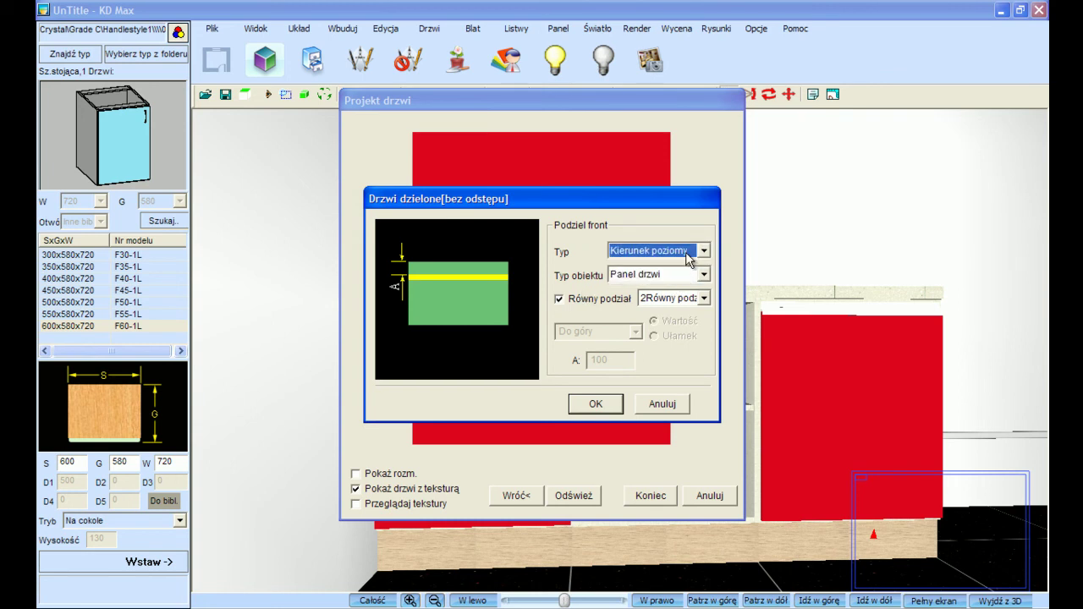
click(694, 301)
click(695, 303)
- Try an unequal division measured Do góry as a fraction, entering 1/2 and 1/3, and return to equal division
click(618, 301)
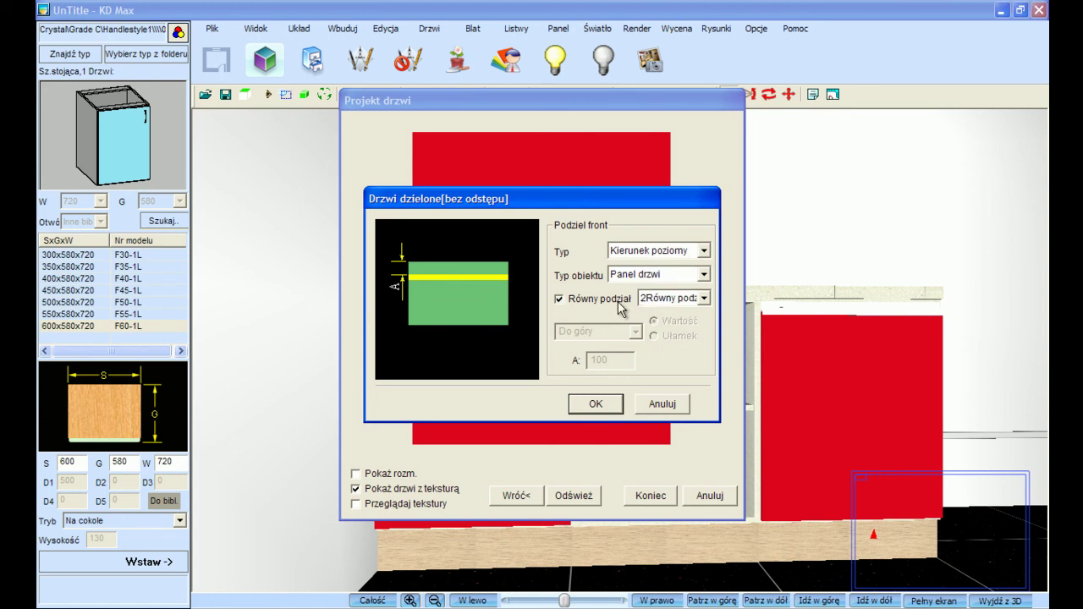
double_click(614, 365)
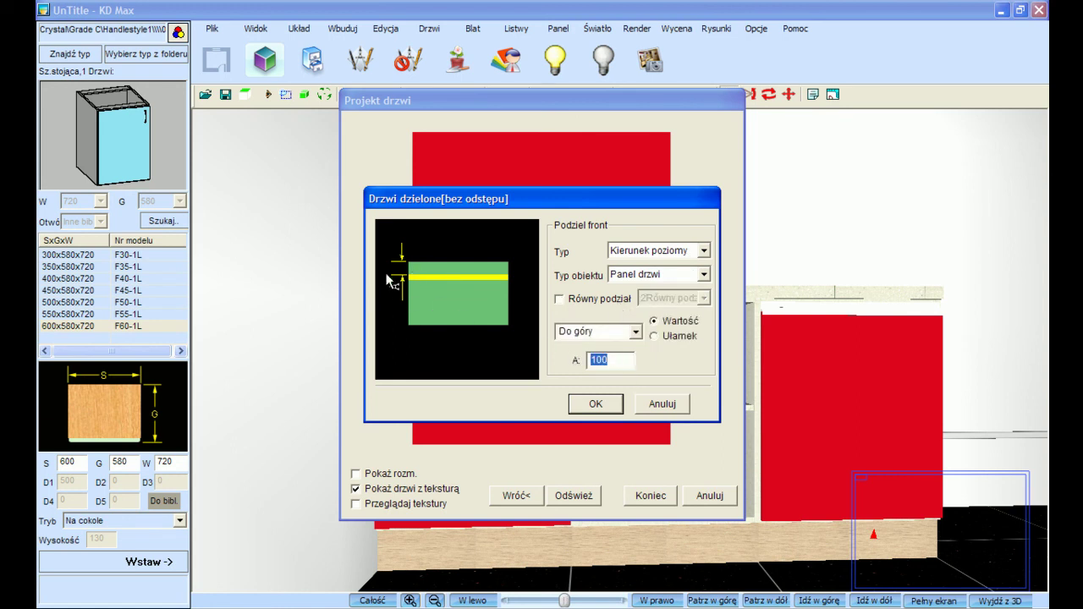
click(665, 338)
double_click(611, 360)
text(1)
double_click(664, 359)
text(2)
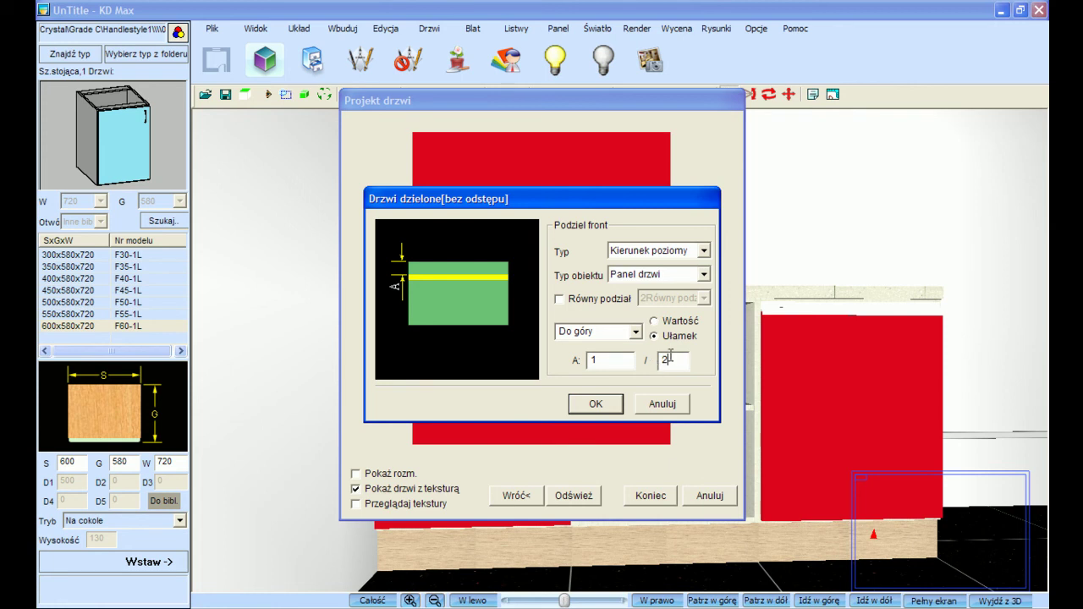
double_click(661, 362)
text(3)
click(592, 299)
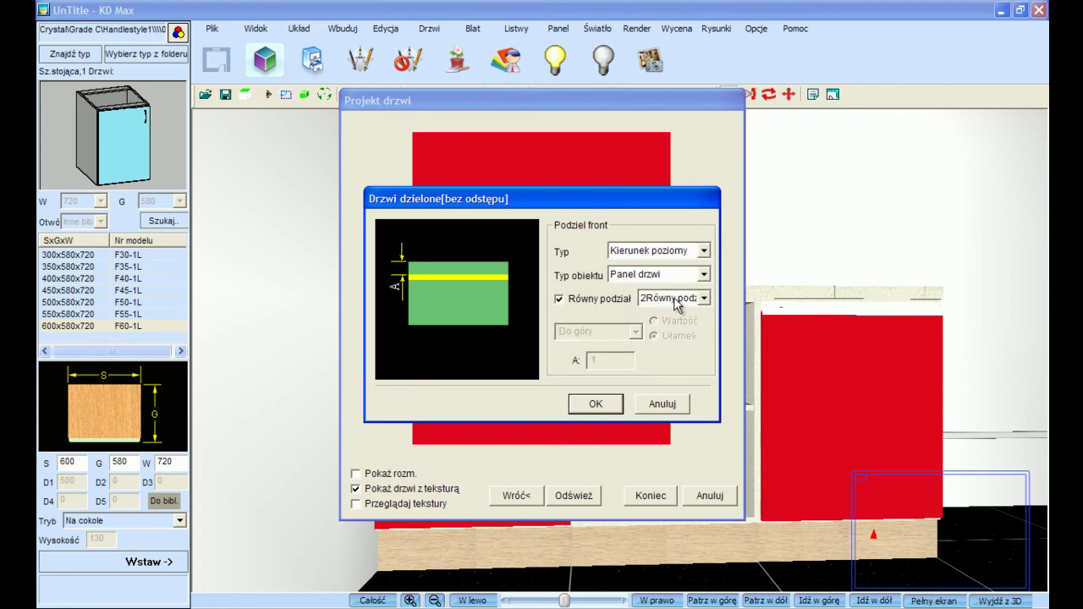
- Apply the two-part division, make the upper front a drawer (Szuflada), leave the lower one hinged as Uchylny dół, and finish the door design
click(597, 404)
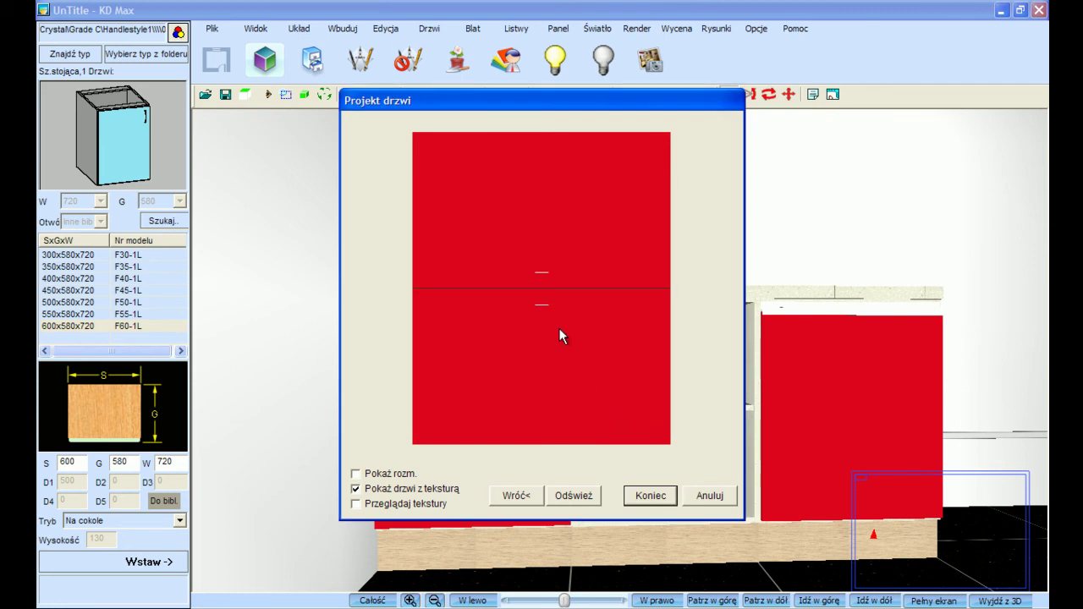
right_click(538, 221)
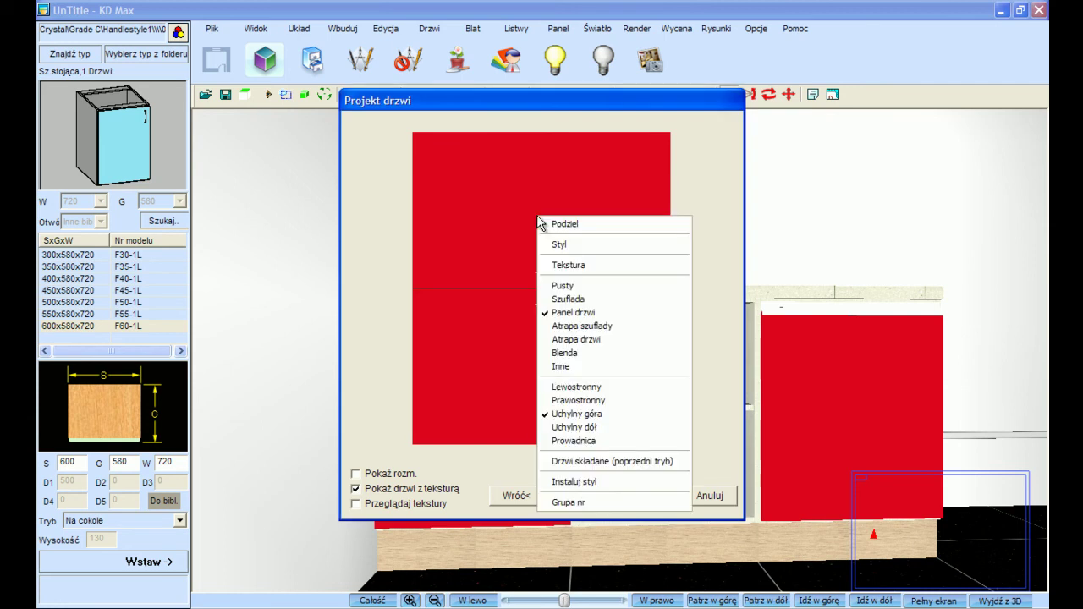
click(570, 298)
right_click(530, 341)
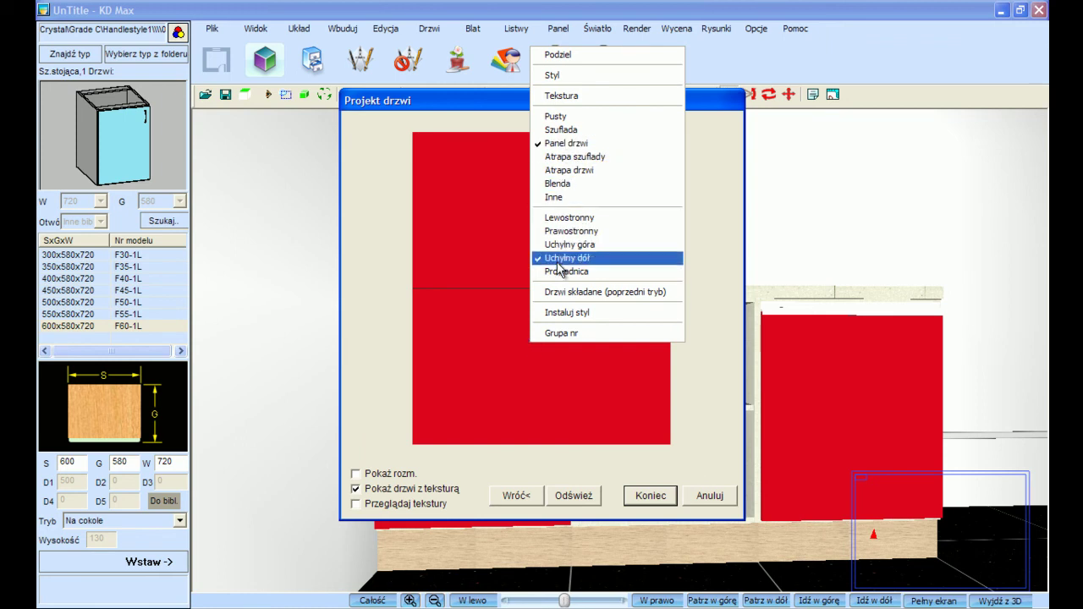
click(653, 499)
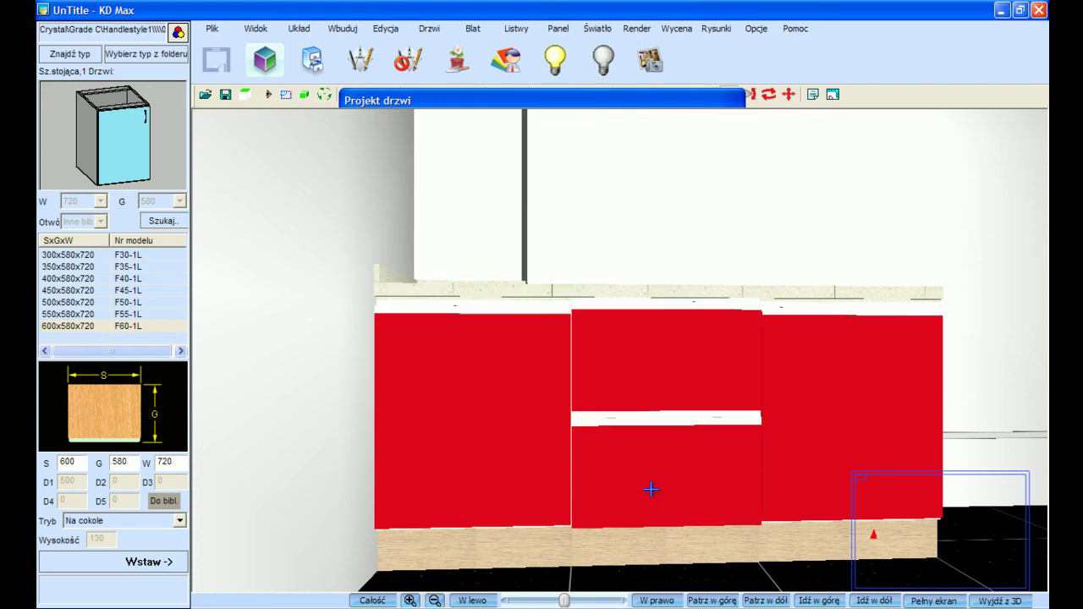
- Open the drawer and the lower door of the middle cabinet and view them from the front
drag(584, 375, 628, 395)
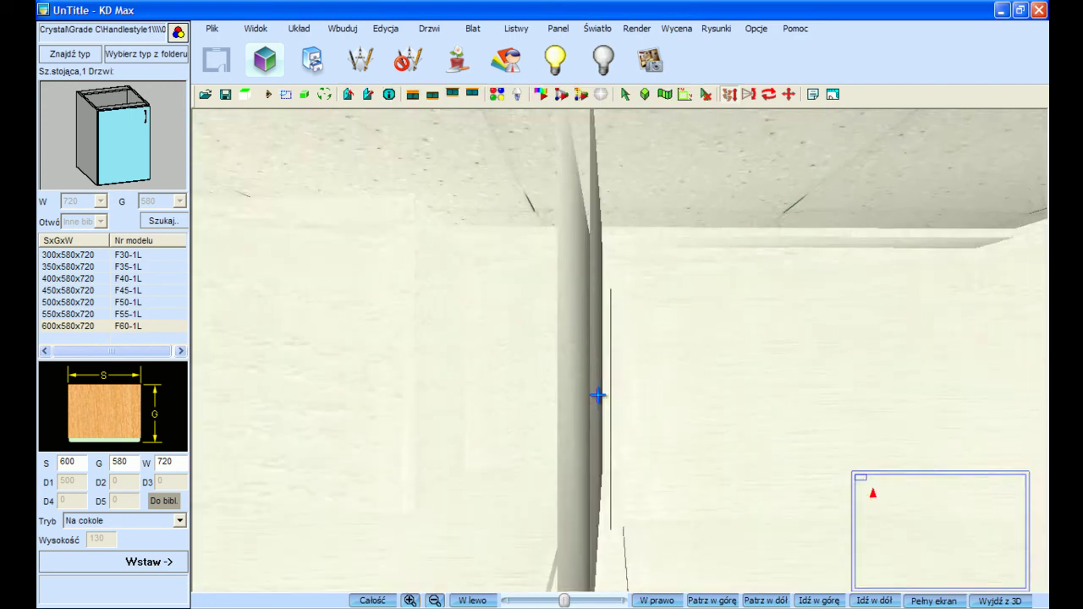
scroll(628, 395, down, 3)
right_click(648, 346)
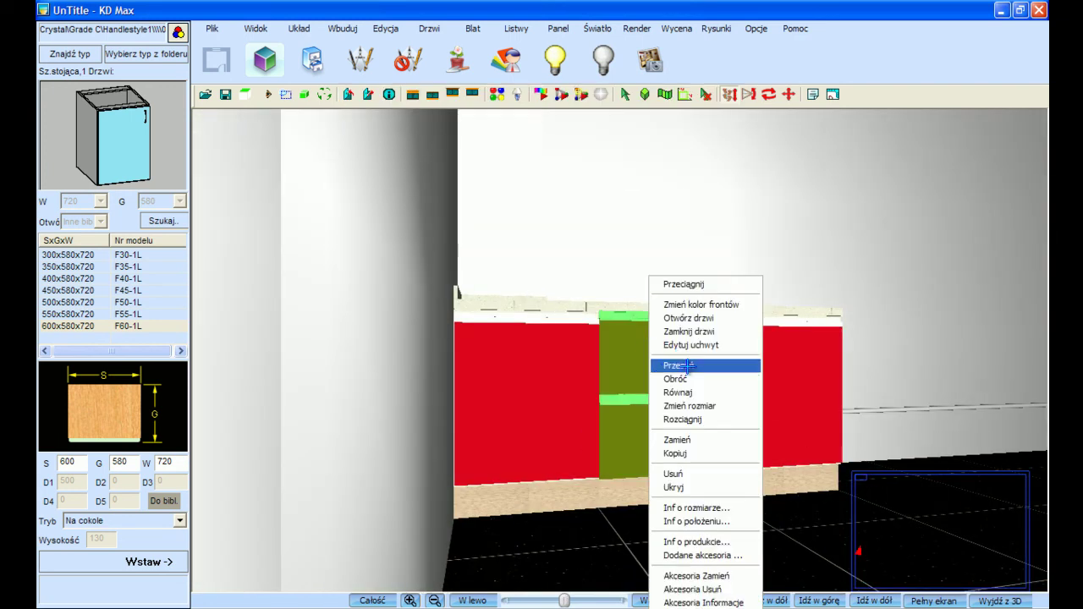
click(695, 317)
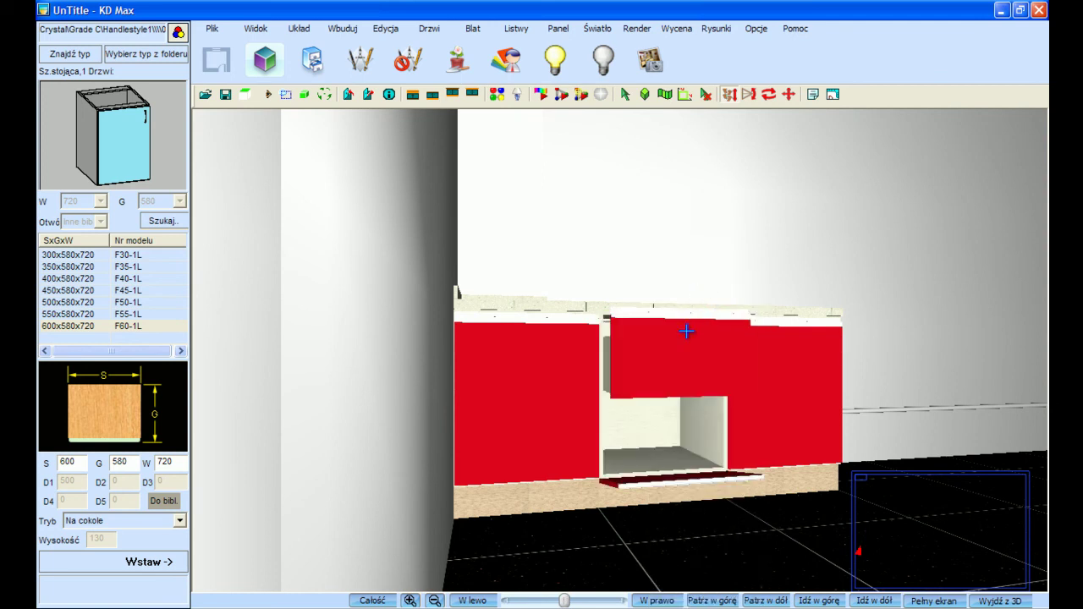
scroll(646, 343, down, 2)
scroll(651, 322, up, 3)
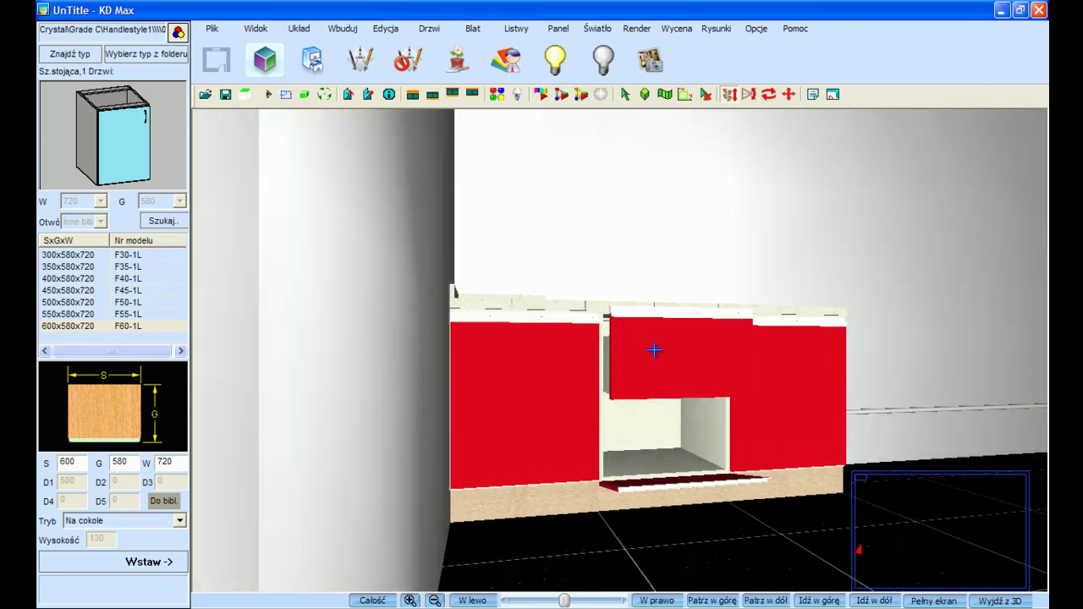